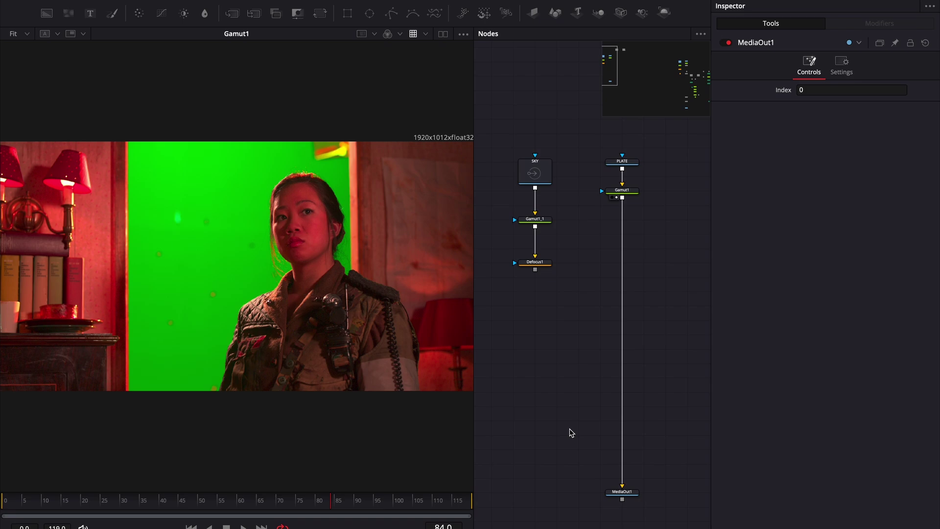
# - Build an automatic noise profile for the plate, sample a flat area low on the green screen, and apply it
pyautogui.scroll(4, 426, 275)
pyautogui.scroll(3, 395, 264)
pyautogui.scroll(3, 254, 239)
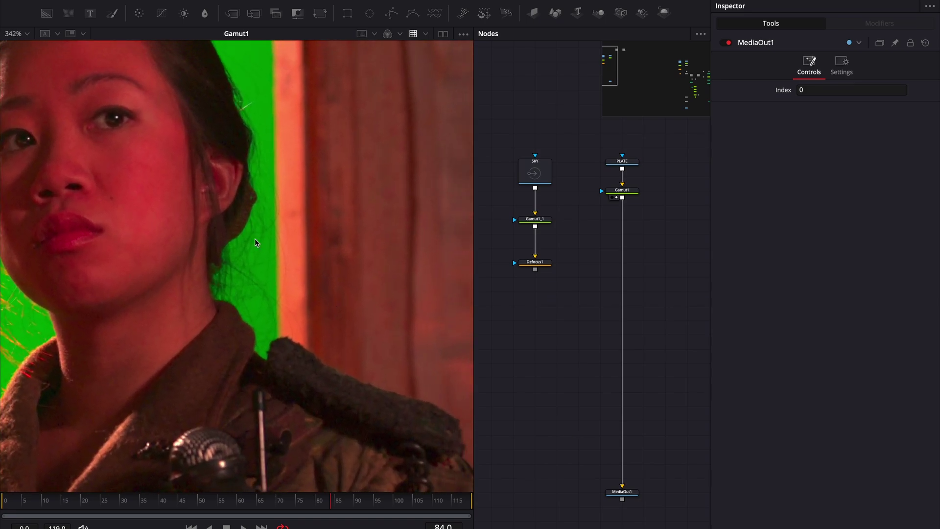
pyautogui.scroll(2, 284, 242)
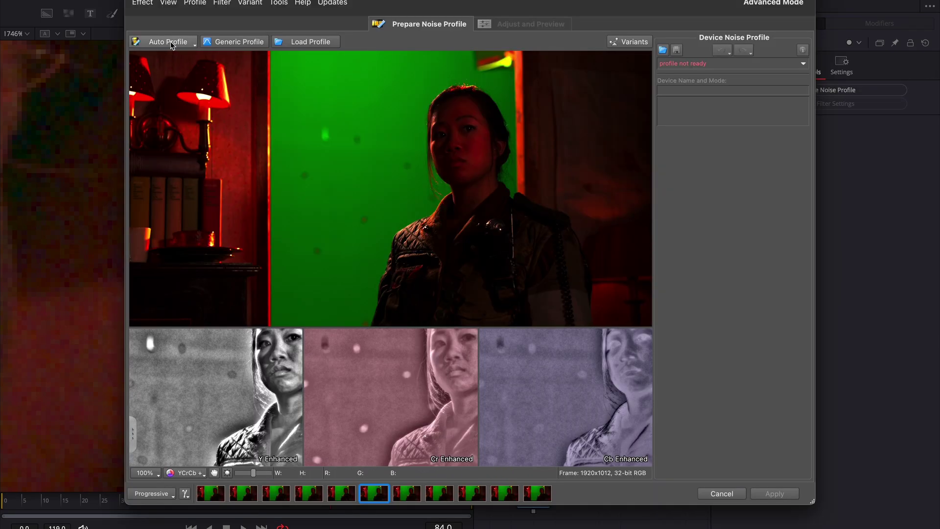
pyautogui.click(169, 42)
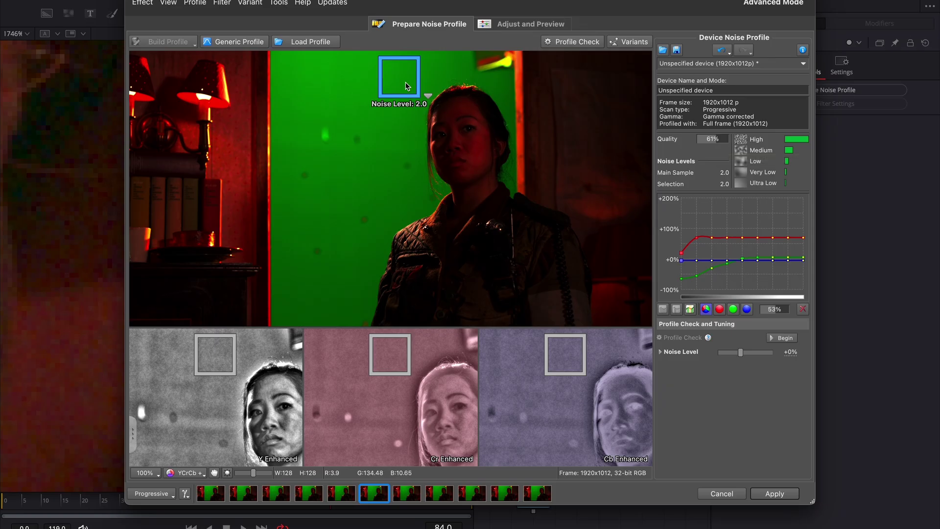
pyautogui.moveTo(385, 111); pyautogui.dragTo(336, 302)
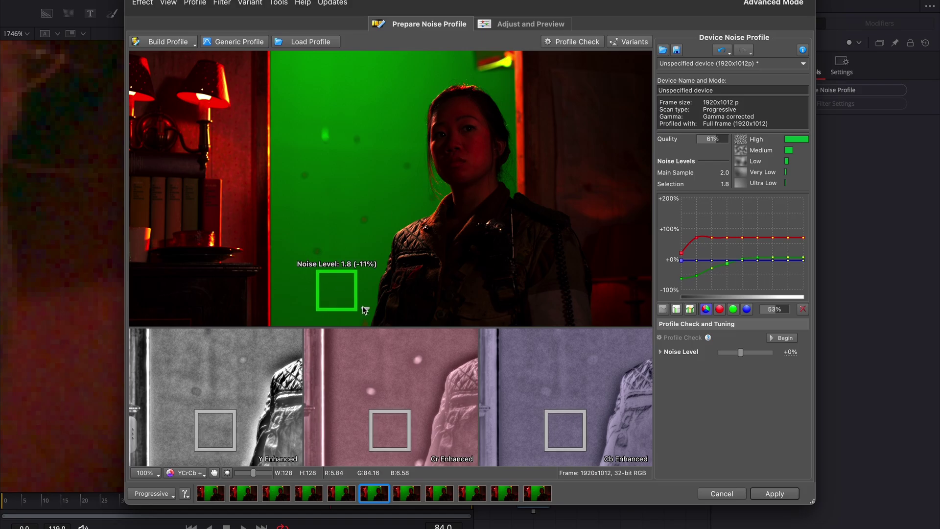
pyautogui.click(774, 494)
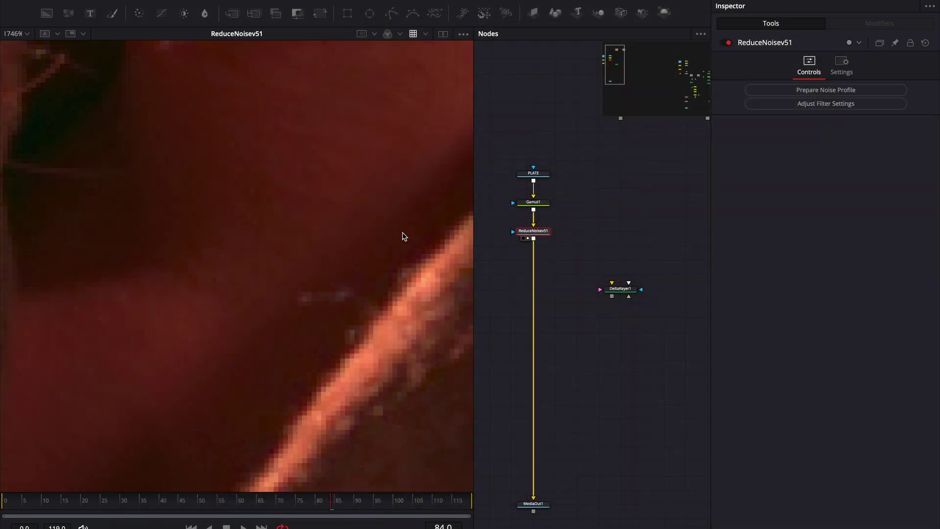
# - Connect the denoised plate to DeltaKeyer1 through a routed branch off the main pipe and display the keyer's output
pyautogui.scroll(-5, 290, 279)
pyautogui.moveTo(428, 245); pyautogui.dragTo(240, 278)
pyautogui.moveTo(330, 184); pyautogui.dragTo(258, 248)
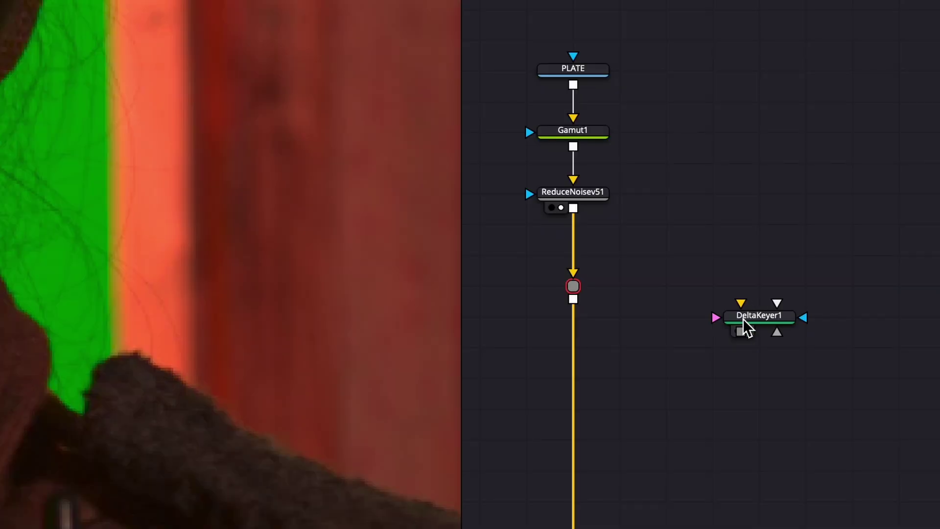
pyautogui.moveTo(615, 286); pyautogui.dragTo(615, 314)
pyautogui.moveTo(741, 364); pyautogui.dragTo(572, 300)
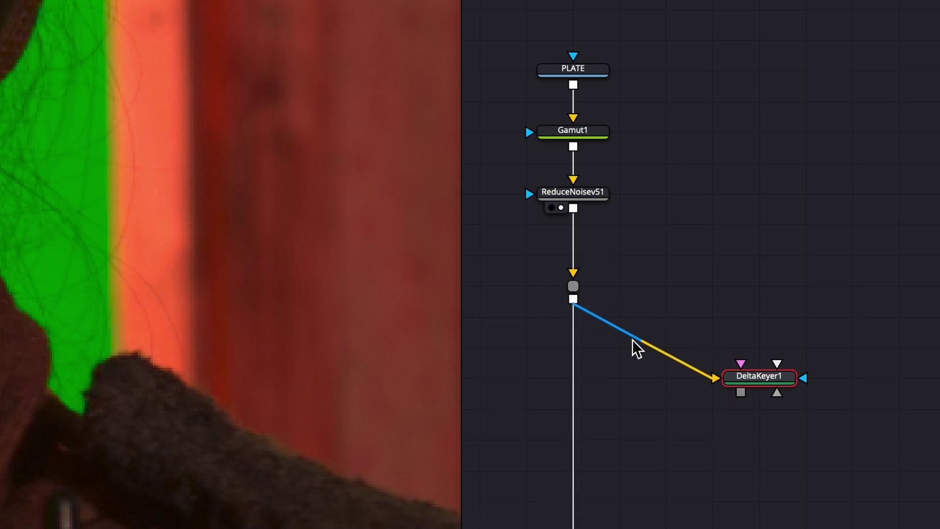
pyautogui.moveTo(634, 340); pyautogui.dragTo(760, 294)
pyautogui.click(735, 337)
pyautogui.moveTo(751, 374); pyautogui.dragTo(6, 298)
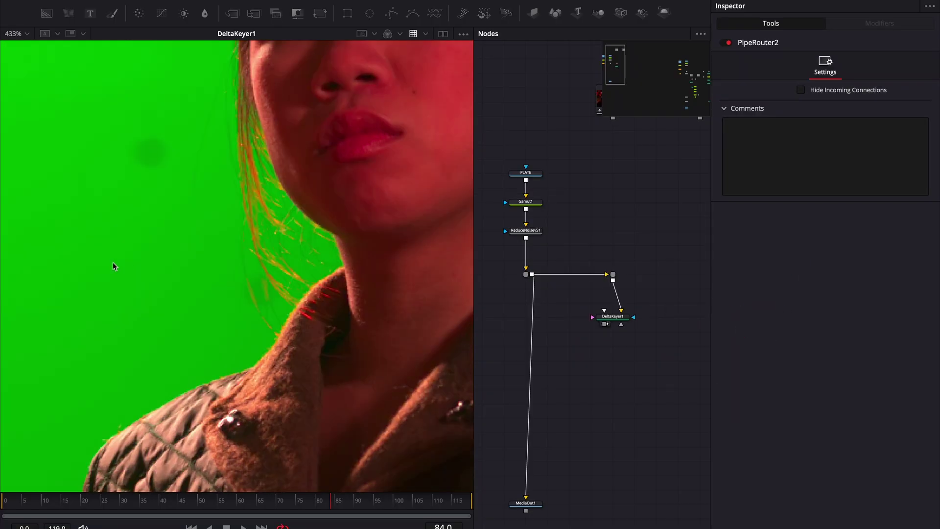
# - Sample the green screen beside the actress as DeltaKeyer1's background color
pyautogui.moveTo(115, 263); pyautogui.dragTo(337, 301)
pyautogui.scroll(-5, 338, 301)
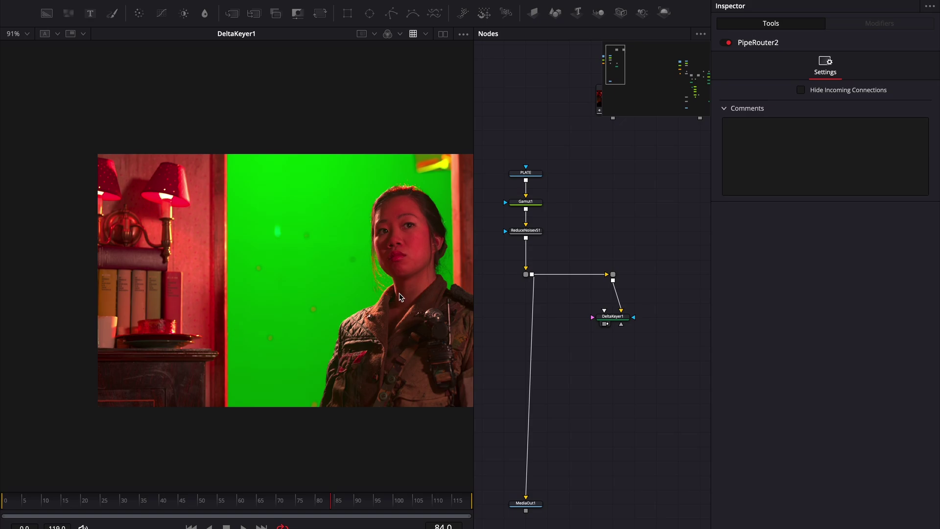
pyautogui.scroll(10, 360, 292)
pyautogui.moveTo(397, 293); pyautogui.dragTo(233, 313)
pyautogui.click(613, 317)
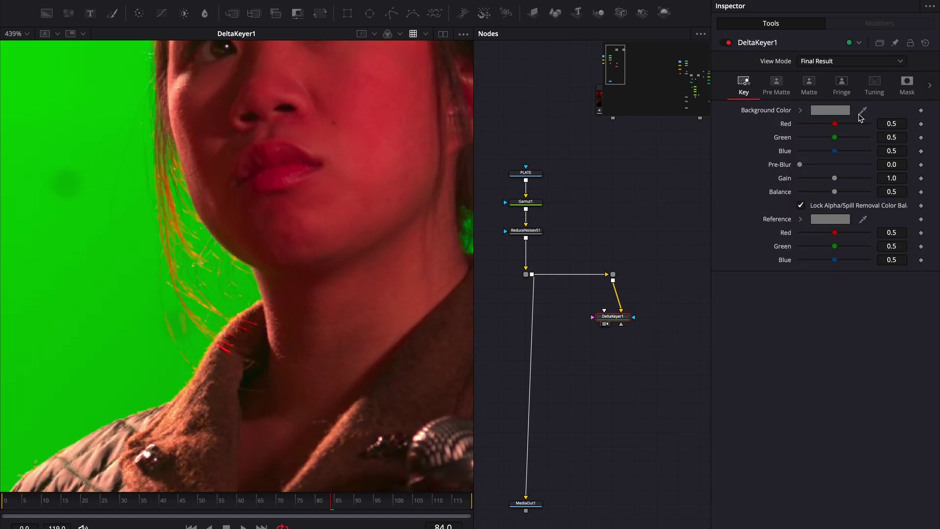
pyautogui.moveTo(863, 111); pyautogui.dragTo(104, 289)
pyautogui.moveTo(315, 263); pyautogui.dragTo(249, 275)
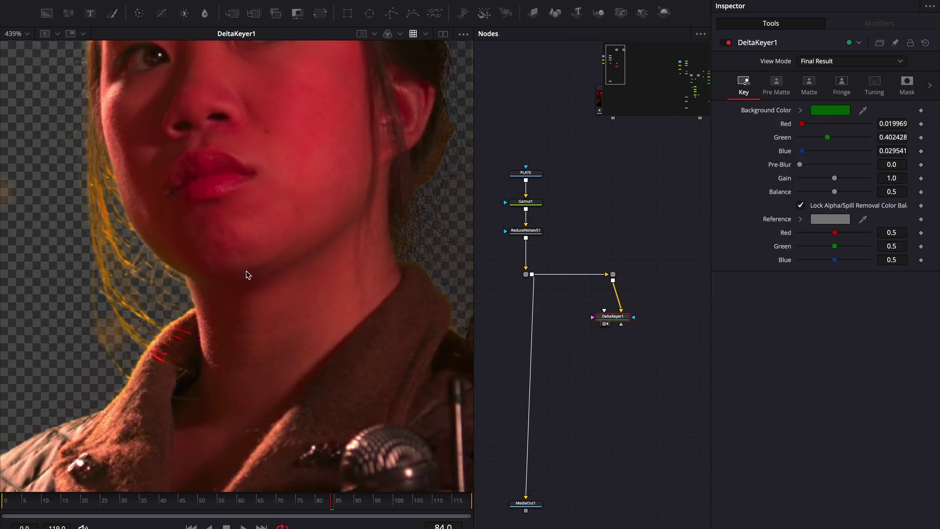
# - Show the keyer's alpha and set the matte threshold to 0.25 low and 0.928 high
pyautogui.press('a')
pyautogui.scroll(3, 205, 279)
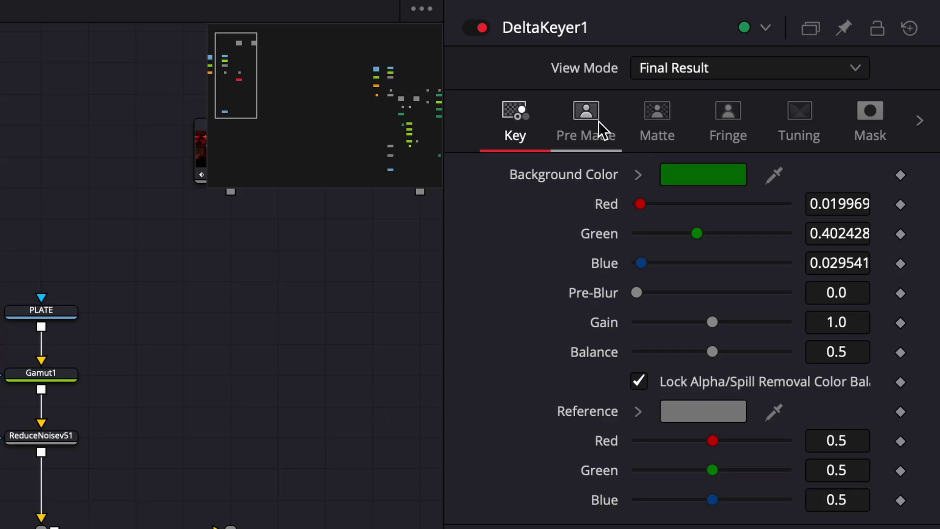
pyautogui.click(815, 82)
pyautogui.moveTo(638, 174); pyautogui.dragTo(686, 177)
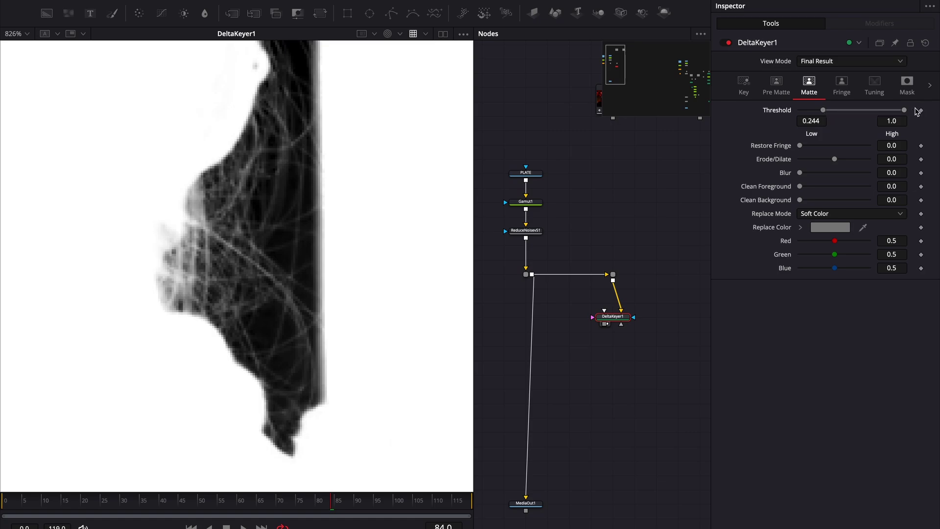
pyautogui.moveTo(906, 111); pyautogui.dragTo(898, 110)
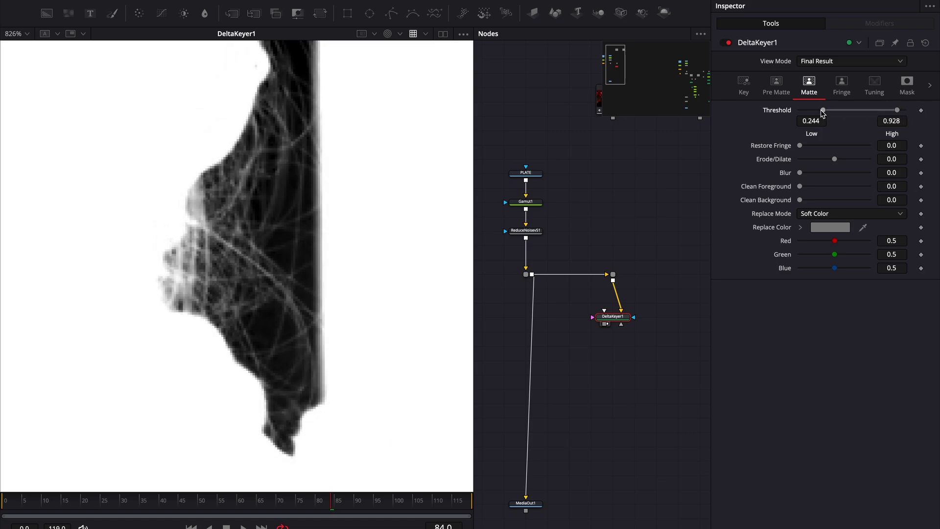
pyautogui.moveTo(823, 111); pyautogui.dragTo(824, 110)
# - Compare the colors of the jacket's metal rod and patch with DeltaKeyer1 bypassed and enabled
pyautogui.scroll(-2, 274, 284)
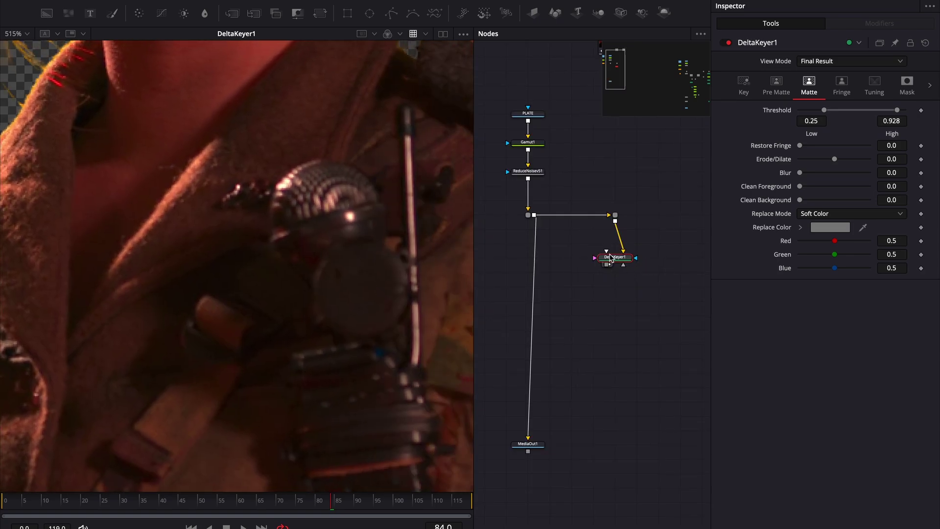
pyautogui.scroll(10, 381, 301)
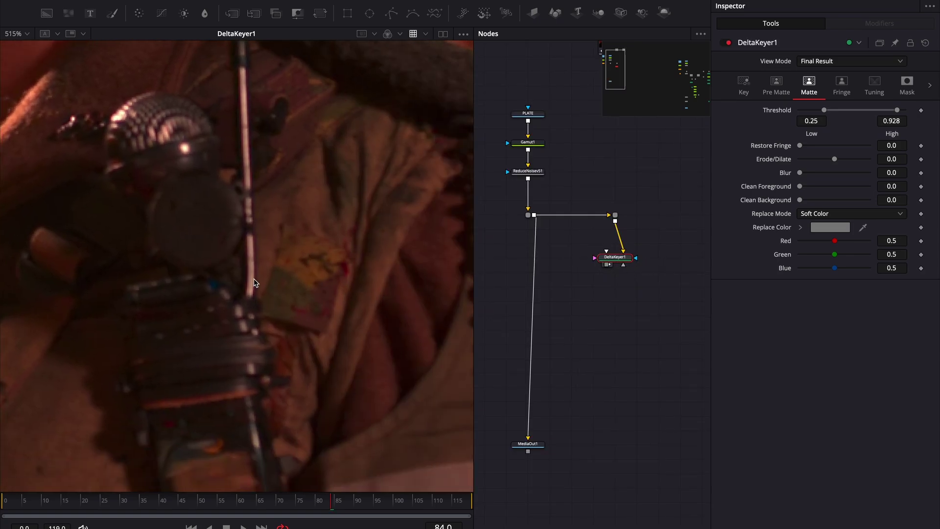
pyautogui.hotkey('ctrl', 'p')
pyautogui.hotkey('ctrl', 'p')
pyautogui.hotkey('ctrl', 'p')
pyautogui.hotkey('ctrl', 'p')
pyautogui.hotkey('ctrl', 'p')
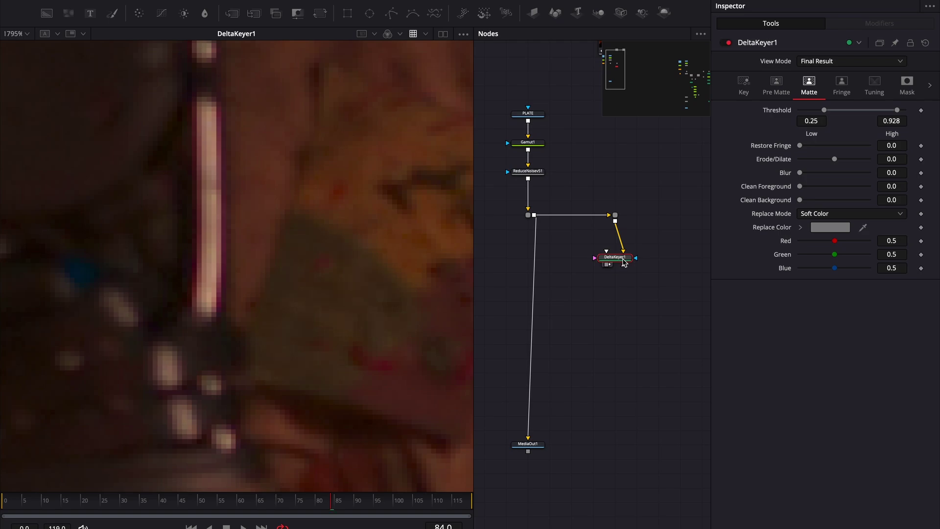
pyautogui.scroll(3, 300, 268)
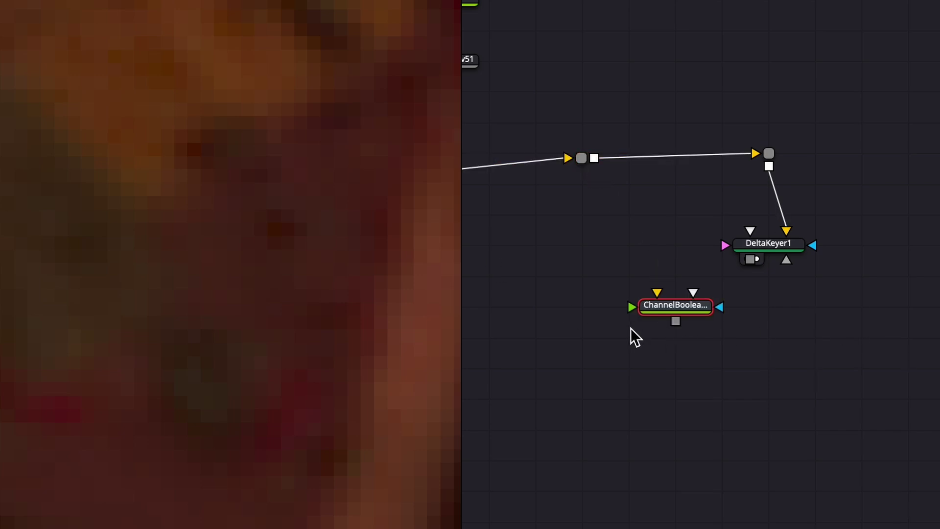
# - Connect DeltaKeyer1 and the unkeyed plate to the Channel Booleans node, routing the plate's pipe around the keyer
pyautogui.moveTo(661, 311); pyautogui.dragTo(749, 259)
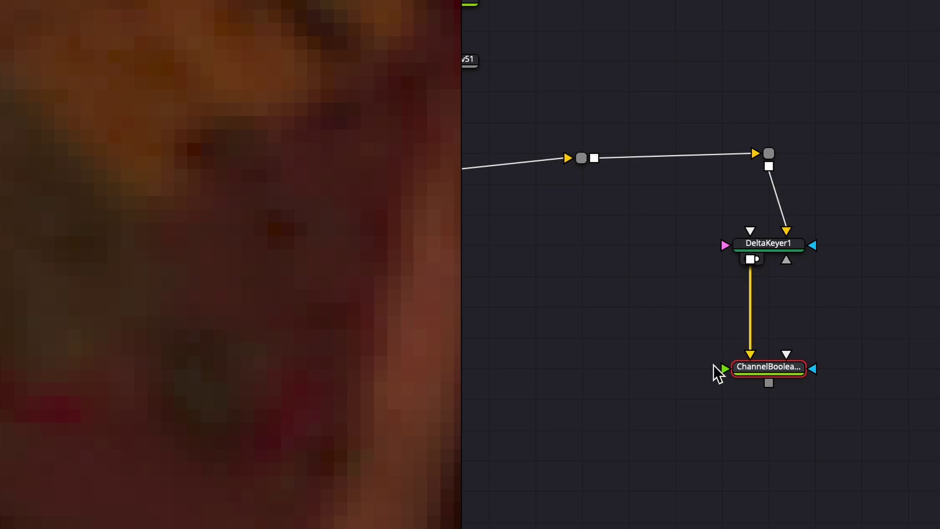
pyautogui.moveTo(725, 368); pyautogui.dragTo(594, 163)
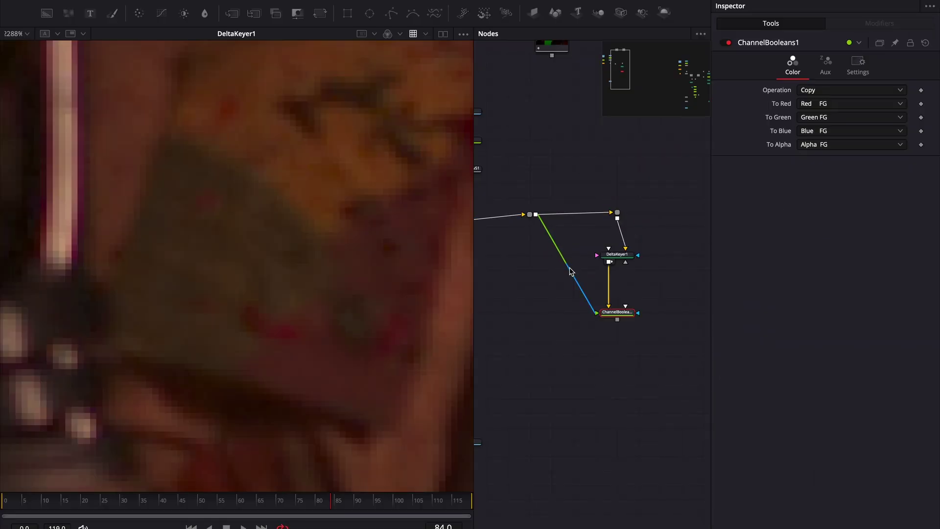
pyautogui.keyDown('alt'); pyautogui.click(571, 269); pyautogui.keyUp('alt')
pyautogui.moveTo(570, 269); pyautogui.dragTo(530, 314)
# - Set the Channel Booleans red, green and blue outputs to Red BG, Green BG and Blue BG, and view the node
pyautogui.click(824, 104)
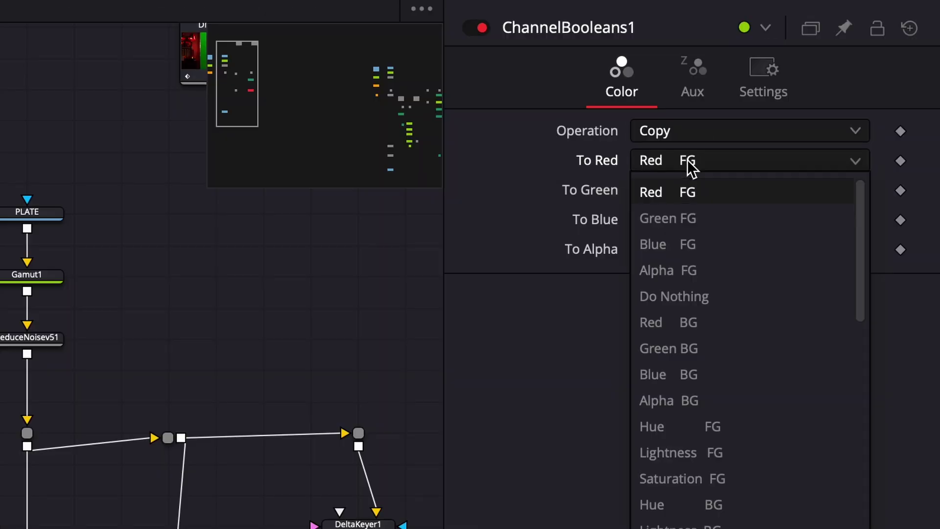
pyautogui.click(728, 322)
pyautogui.click(712, 189)
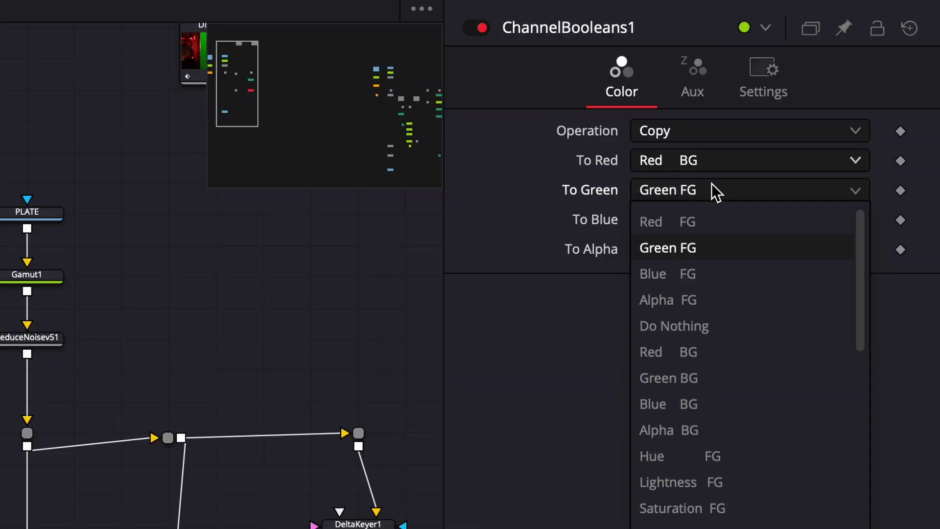
pyautogui.click(669, 378)
pyautogui.click(671, 219)
pyautogui.click(666, 430)
pyautogui.press('1')
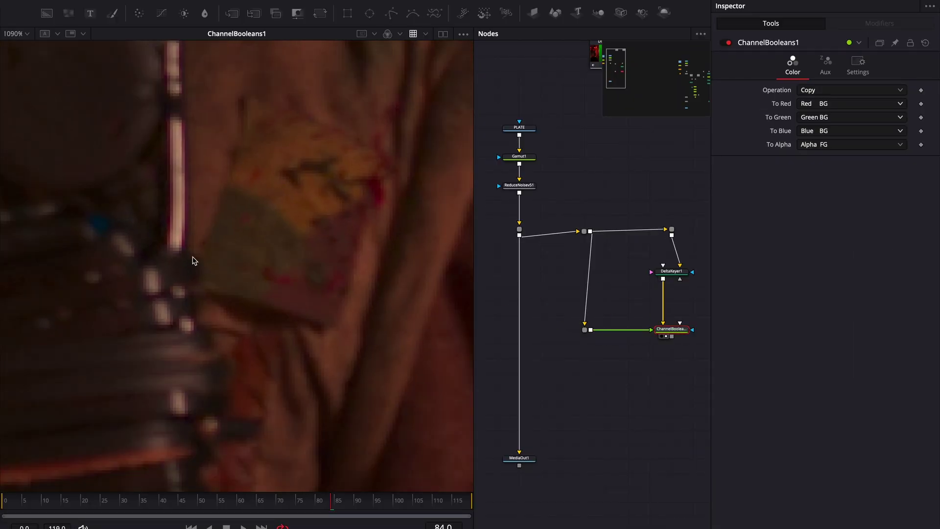
# - Swap the Channel Booleans inputs so the plate feeds the background and DeltaKeyer1 the foreground, and check the result
pyautogui.scroll(-10, 191, 260)
pyautogui.moveTo(138, 135); pyautogui.dragTo(263, 242)
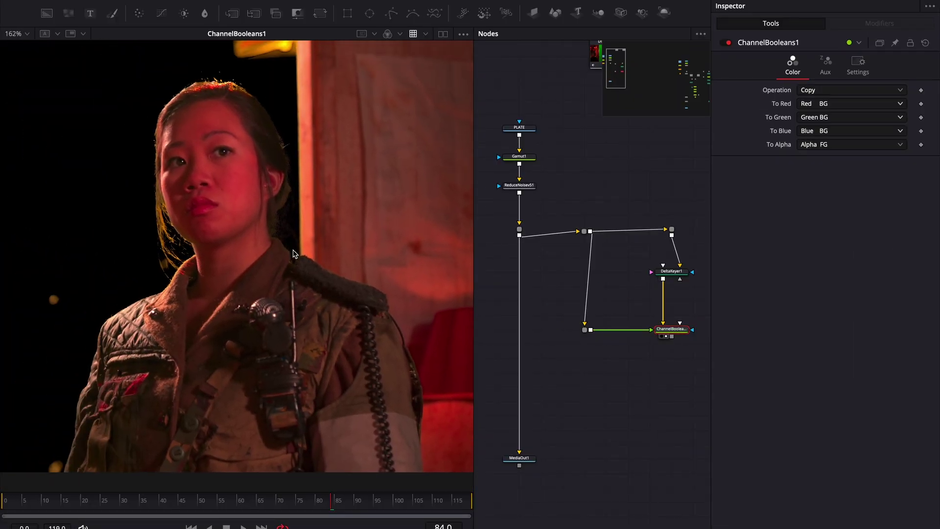
pyautogui.scroll(3, 293, 249)
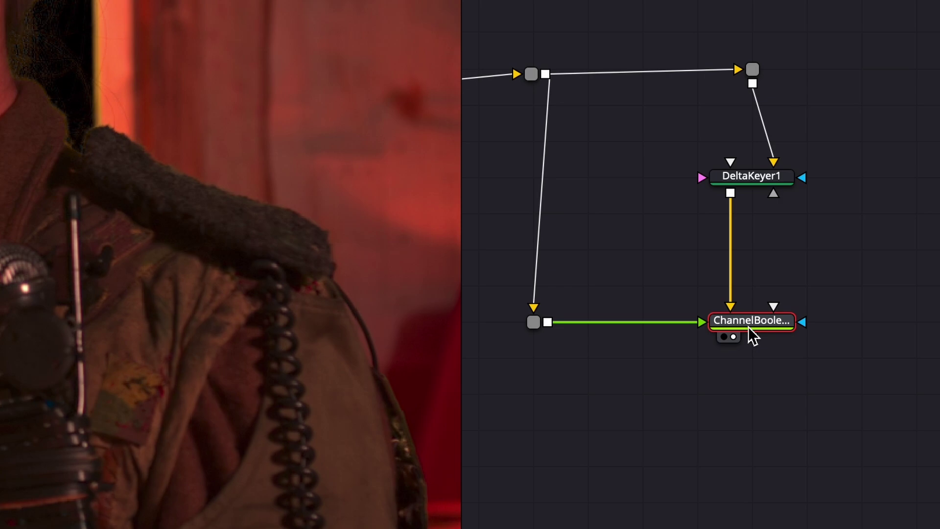
pyautogui.press('super+t')
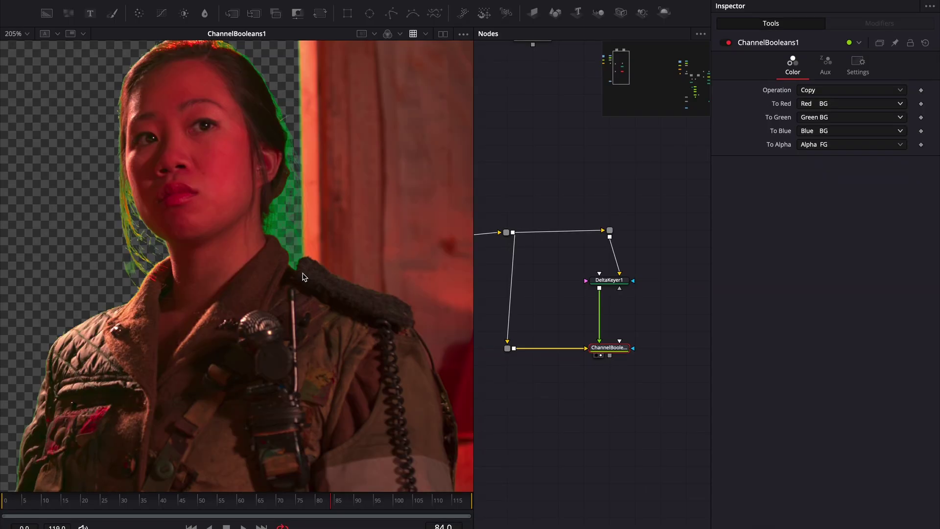
pyautogui.scroll(2, 52, 36)
pyautogui.scroll(2, 283, 214)
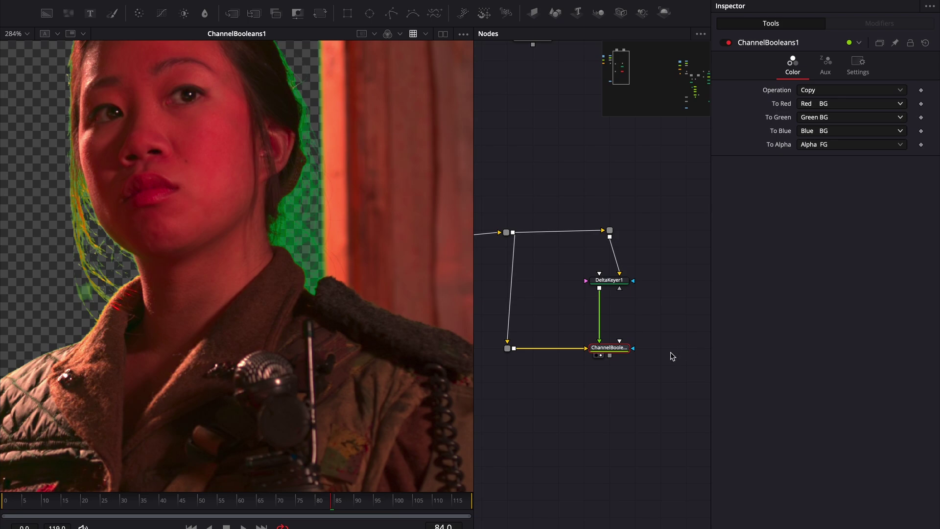
# - Move MediaOut1 further down the node tree and add a Merge node for compositing the keyed plate
pyautogui.moveTo(558, 406); pyautogui.dragTo(592, 257)
pyautogui.scroll(-1, 632, 357)
pyautogui.moveTo(527, 324); pyautogui.dragTo(526, 372)
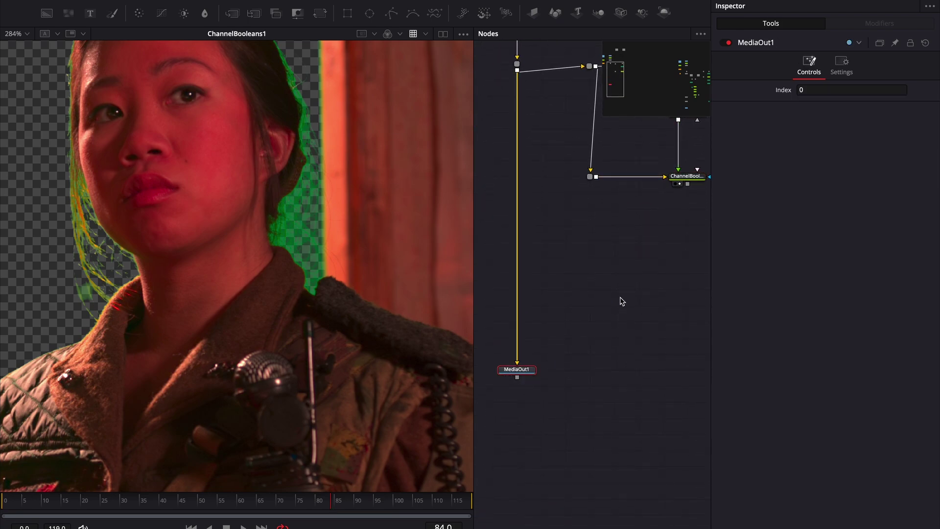
pyautogui.scroll(2, 622, 301)
pyautogui.click(626, 309)
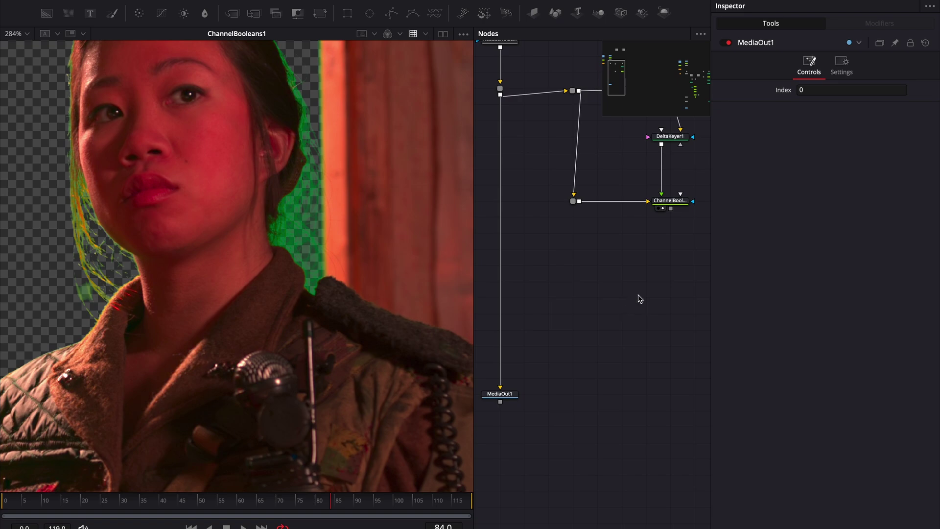
pyautogui.press('m')
pyautogui.moveTo(648, 297); pyautogui.dragTo(691, 274)
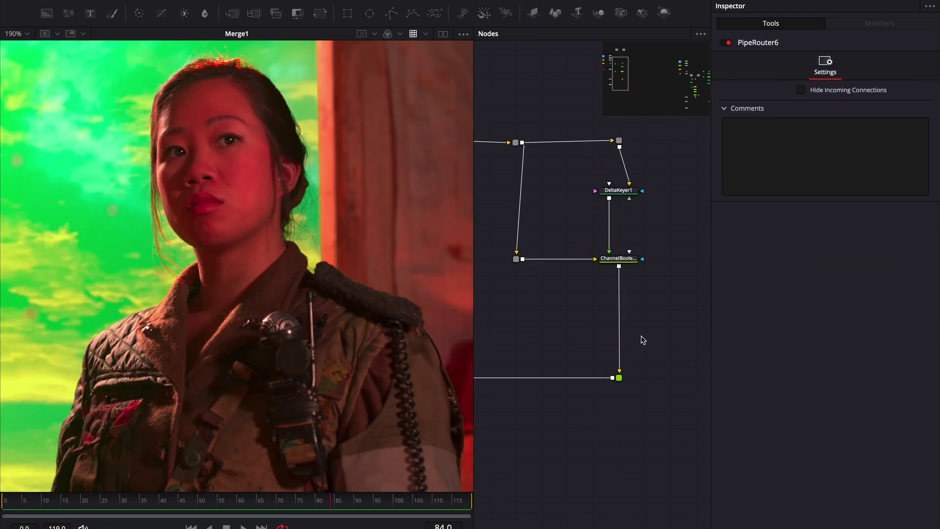
# - Insert an Alpha Multiply node after Channel Booleans and view its output around the hair and neck edges
pyautogui.scroll(3, 642, 337)
pyautogui.moveTo(680, 298); pyautogui.dragTo(575, 296)
pyautogui.click(558, 277)
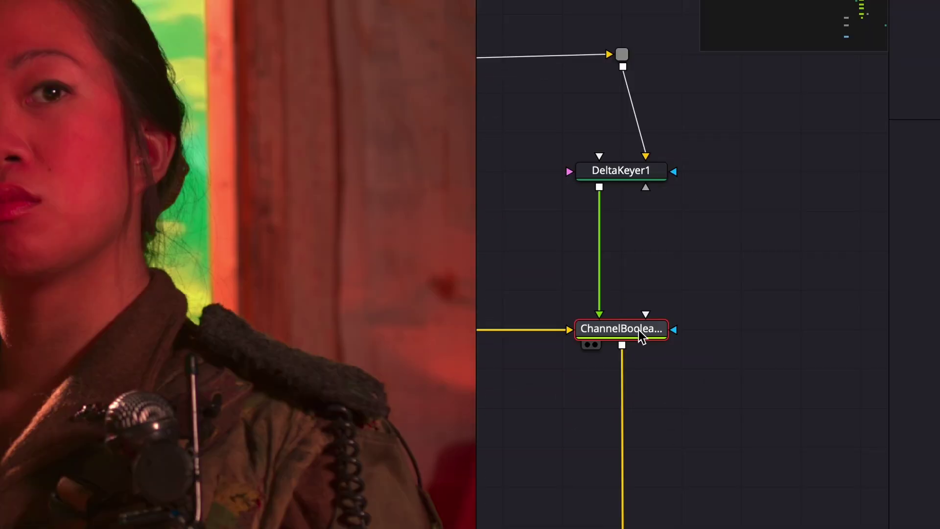
pyautogui.hotkey('shift', 'space')
pyautogui.write('alpha')
pyautogui.press('Down')
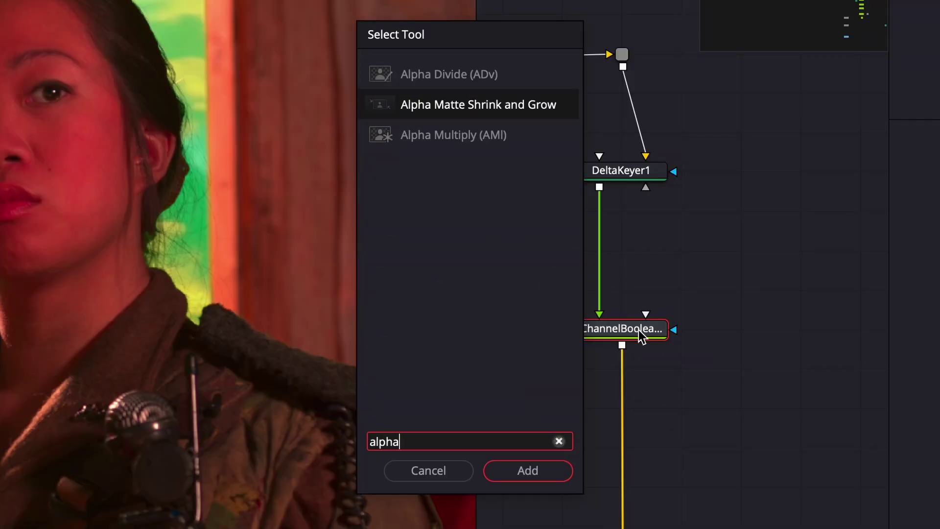
pyautogui.press('Down')
pyautogui.press('Return')
pyautogui.moveTo(629, 359); pyautogui.dragTo(630, 402)
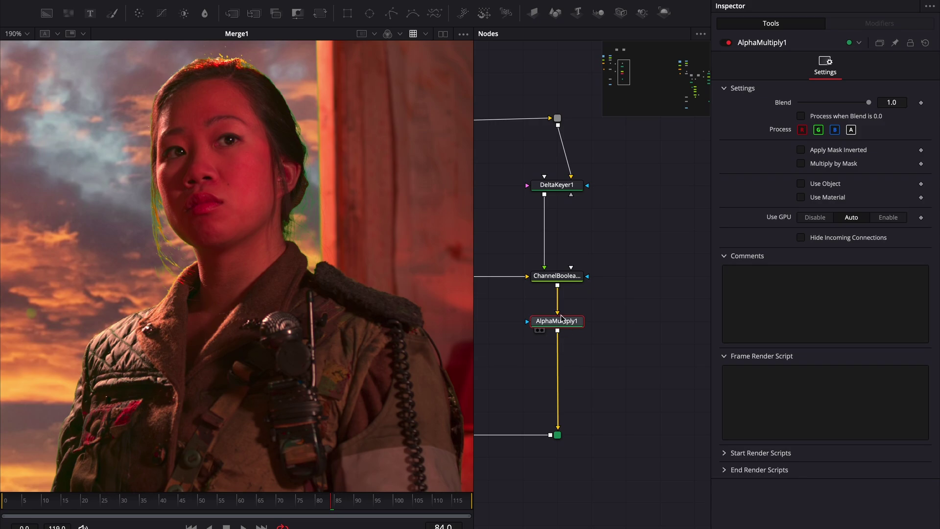
pyautogui.press('1')
pyautogui.scroll(3, 367, 248)
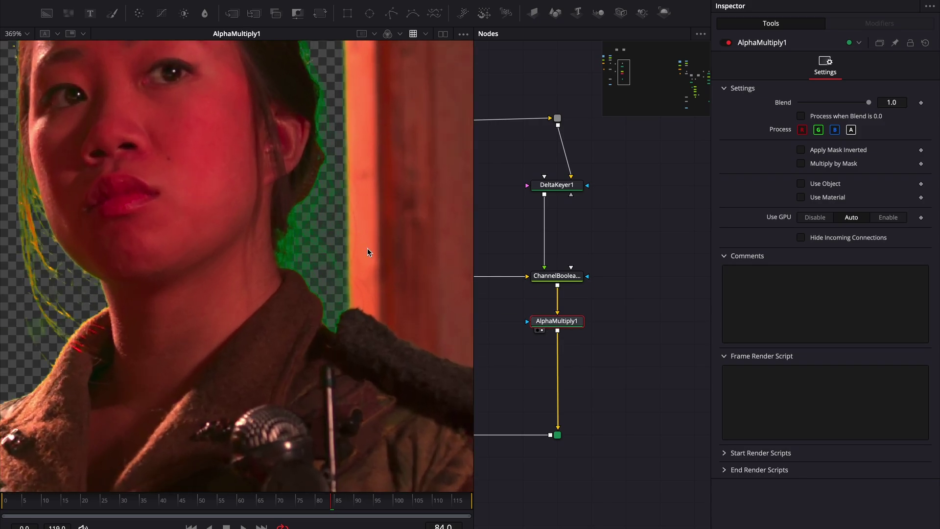
pyautogui.scroll(3, 315, 247)
pyautogui.moveTo(618, 376); pyautogui.dragTo(633, 326)
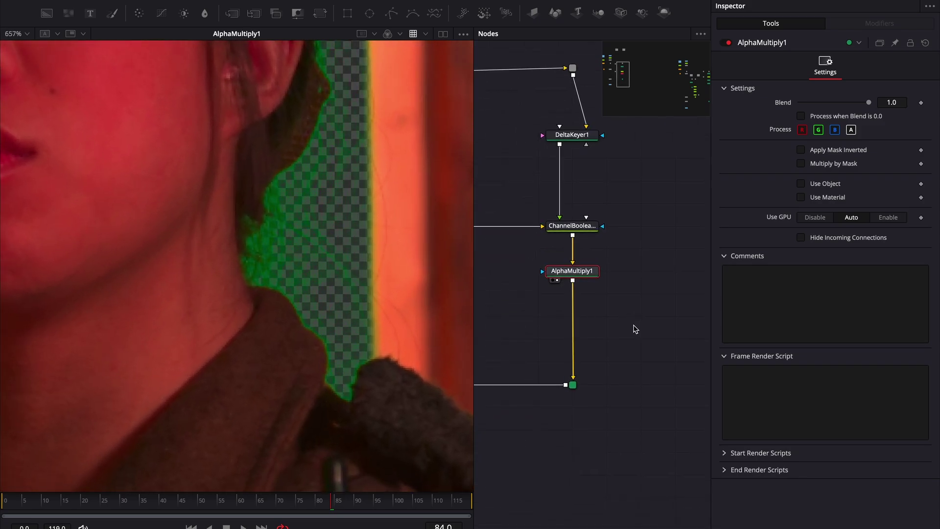
# - Insert a Matte Control node after AlphaMultiply1 and set green spill suppression to 1.0 with the Well Done method
pyautogui.click(633, 326)
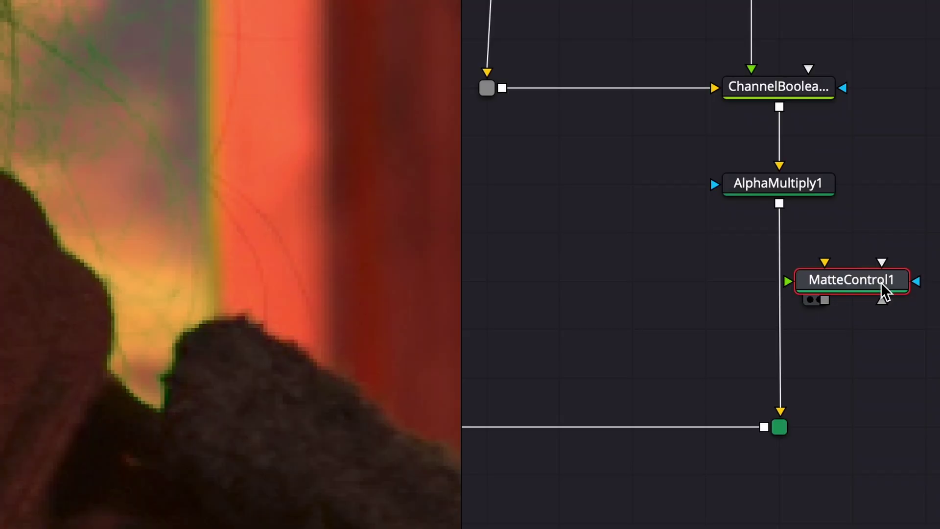
pyautogui.moveTo(620, 322); pyautogui.dragTo(575, 322)
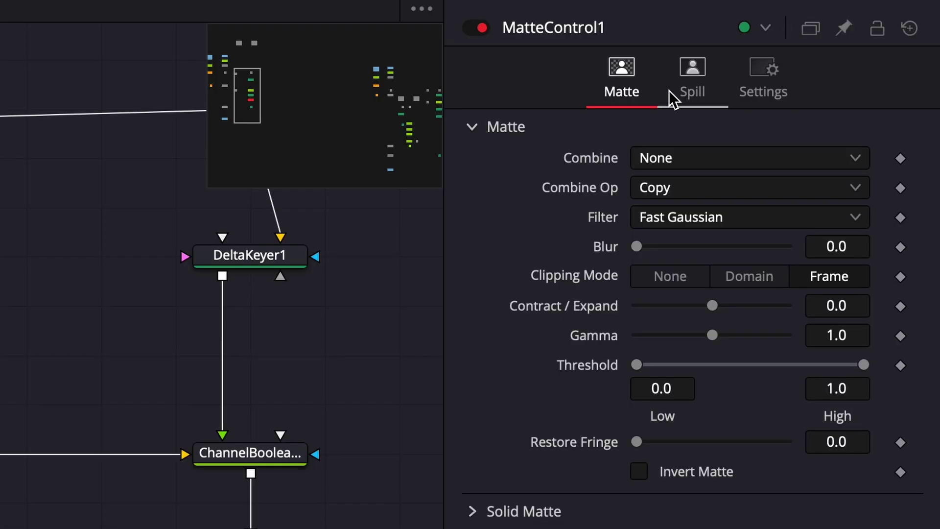
pyautogui.click(705, 100)
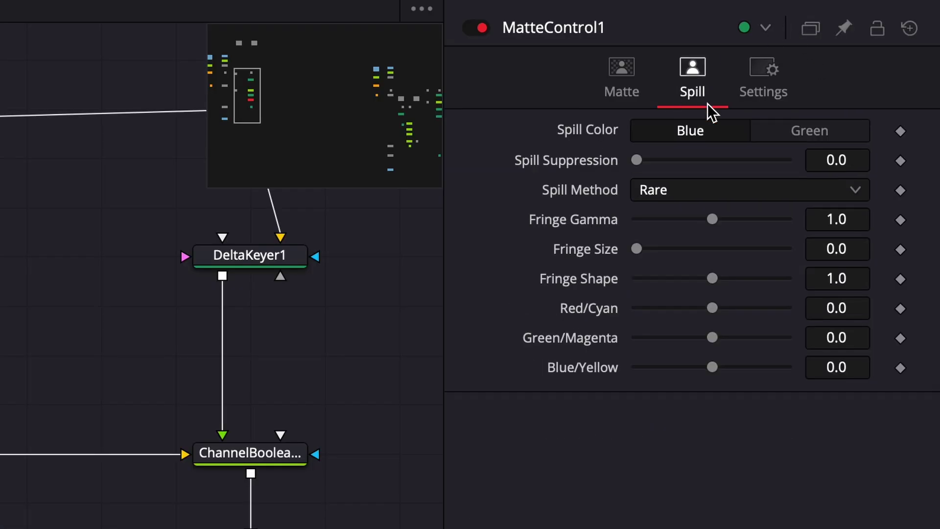
pyautogui.click(804, 137)
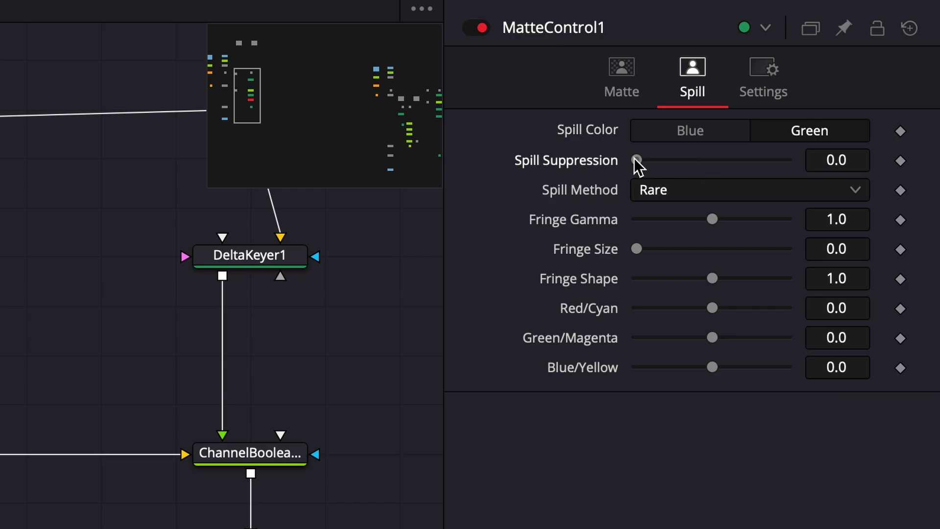
pyautogui.moveTo(637, 160); pyautogui.dragTo(787, 160)
pyautogui.click(726, 190)
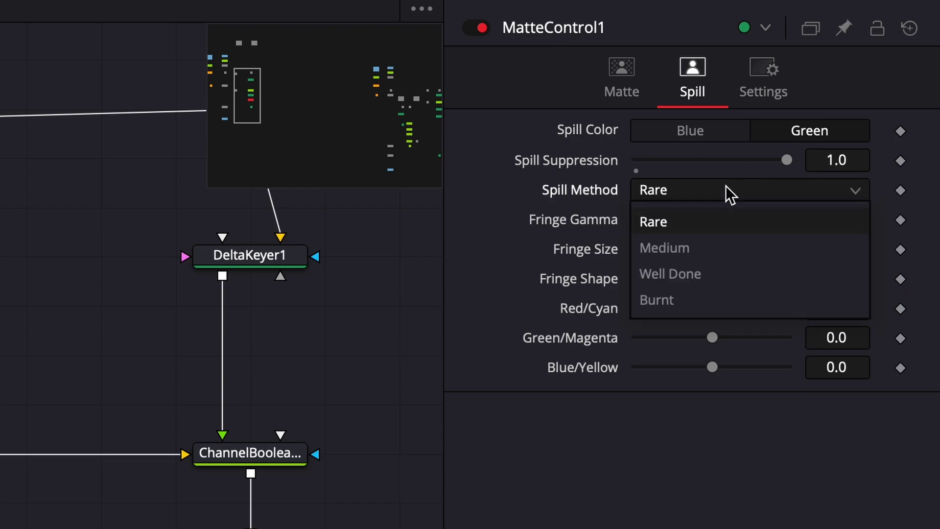
pyautogui.click(700, 274)
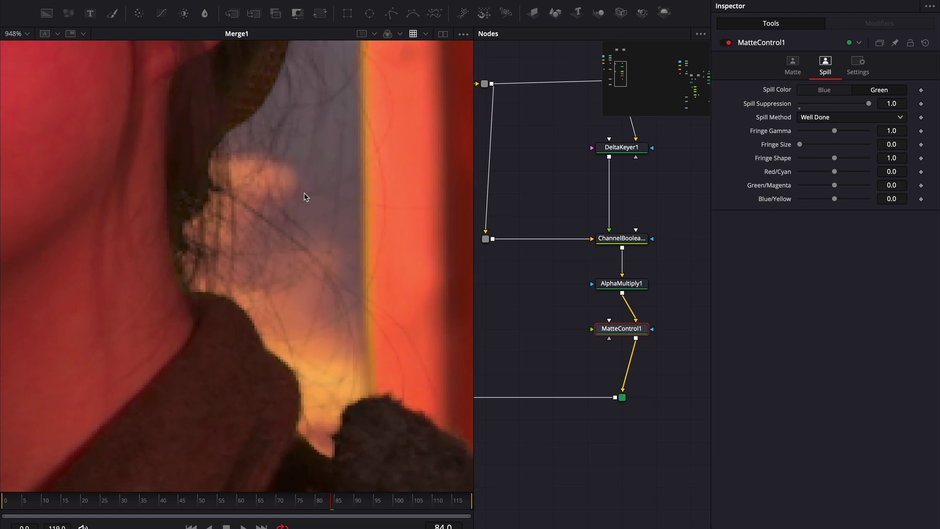
# - Spread out the node tree by moving the keyer branch away from the merges and placing Merge1 and MediaOut1 lower
pyautogui.hscroll(-5, 653, 320)
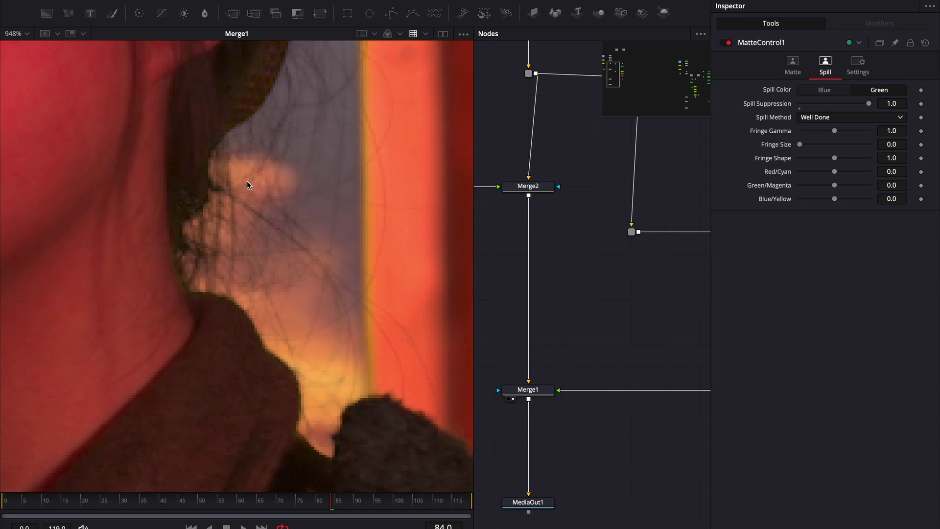
pyautogui.scroll(-3, 610, 240)
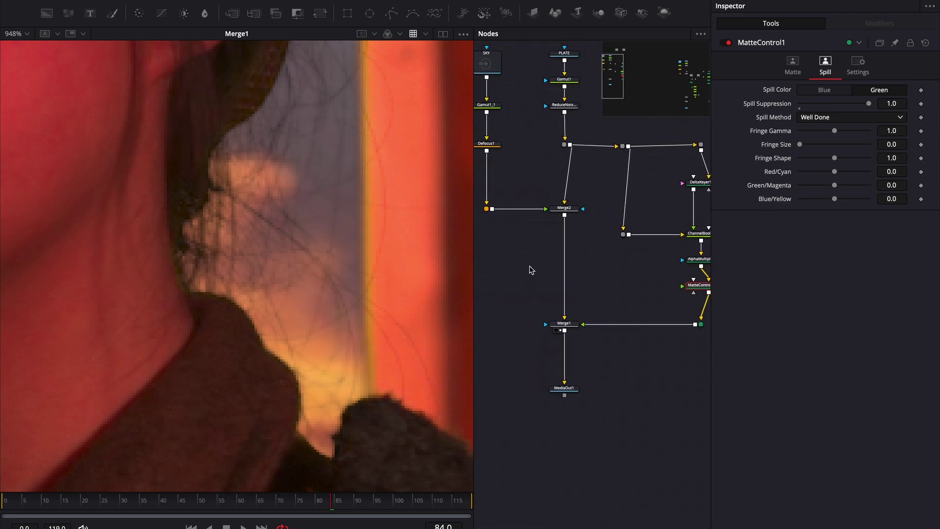
pyautogui.scroll(-5, 627, 277)
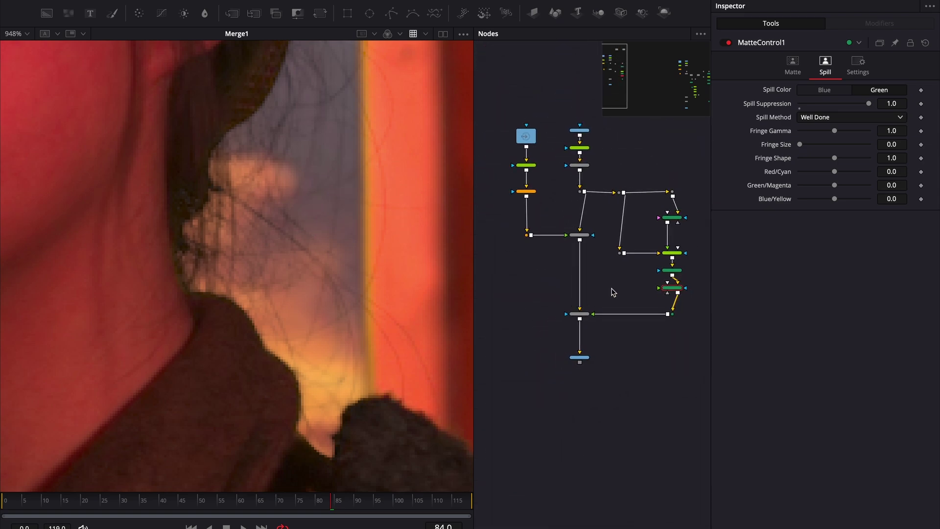
pyautogui.moveTo(667, 198); pyautogui.dragTo(562, 362)
pyautogui.moveTo(614, 294); pyautogui.dragTo(681, 294)
pyautogui.scroll(3, 607, 310)
pyautogui.moveTo(625, 312); pyautogui.dragTo(510, 309)
pyautogui.scroll(3, 575, 316)
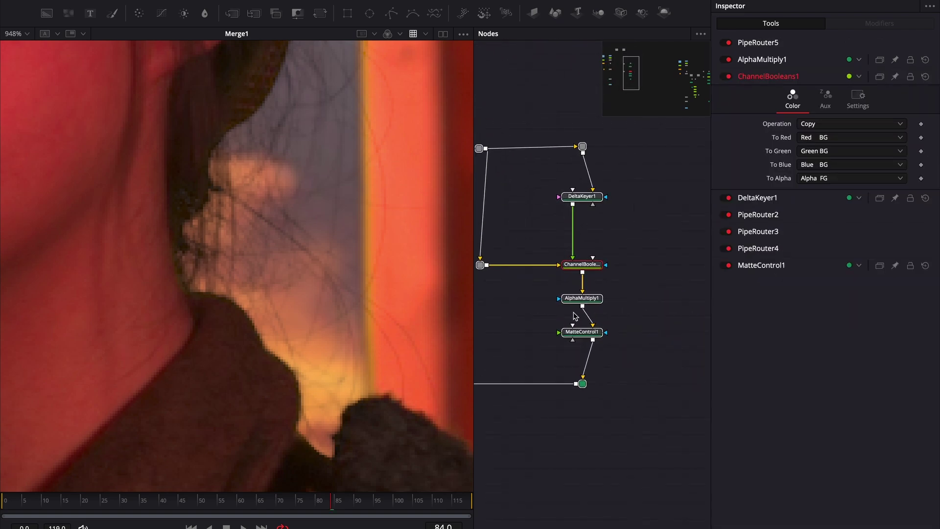
pyautogui.moveTo(655, 365); pyautogui.dragTo(531, 170)
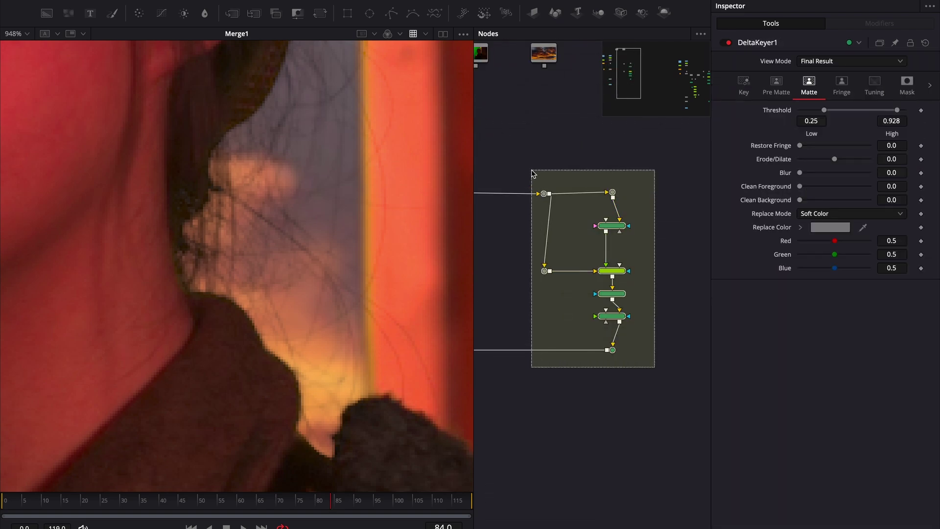
pyautogui.moveTo(611, 271); pyautogui.dragTo(662, 269)
pyautogui.scroll(-3, 598, 356)
pyautogui.moveTo(496, 378); pyautogui.dragTo(704, 290)
pyautogui.moveTo(504, 296); pyautogui.dragTo(504, 403)
# - Move the DNPLATE and BG nodes into the cleared space and view DNPLATE around the hair edges
pyautogui.moveTo(612, 125); pyautogui.dragTo(534, 78)
pyautogui.moveTo(549, 98); pyautogui.dragTo(547, 270)
pyautogui.scroll(3, 547, 271)
pyautogui.press('2')
pyautogui.scroll(-4, 221, 238)
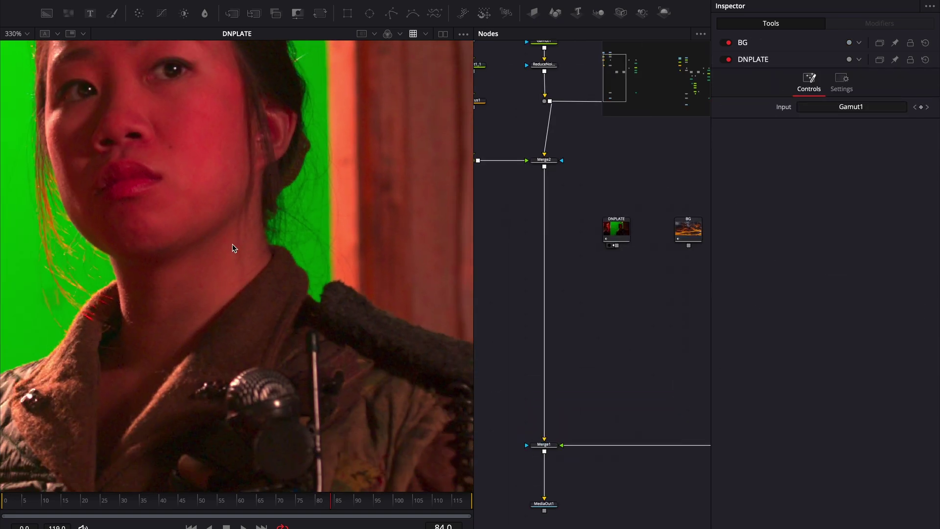
pyautogui.press('1')
pyautogui.press('2')
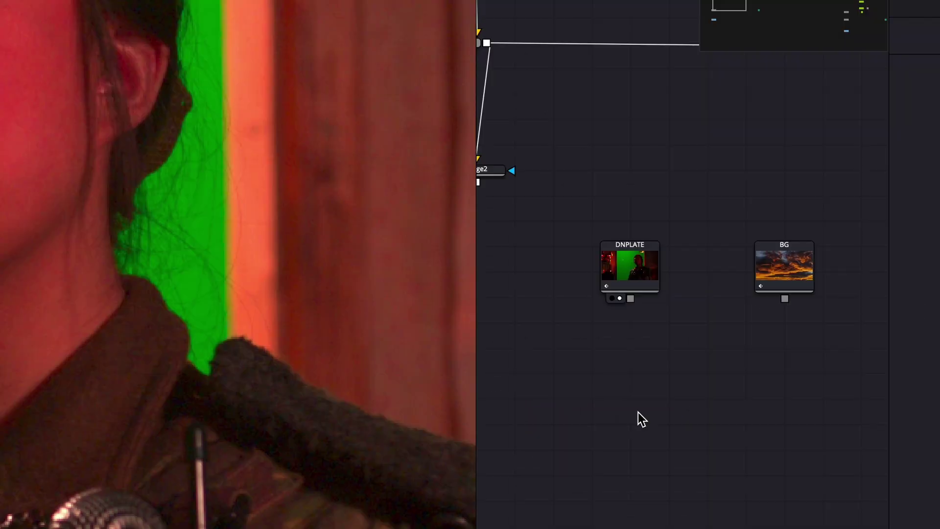
# - Add a Clean Plate node fed by DNPLATE, view it, and sample the green screen as its background color
pyautogui.hotkey('shift', 'space')
pyautogui.write('clean')
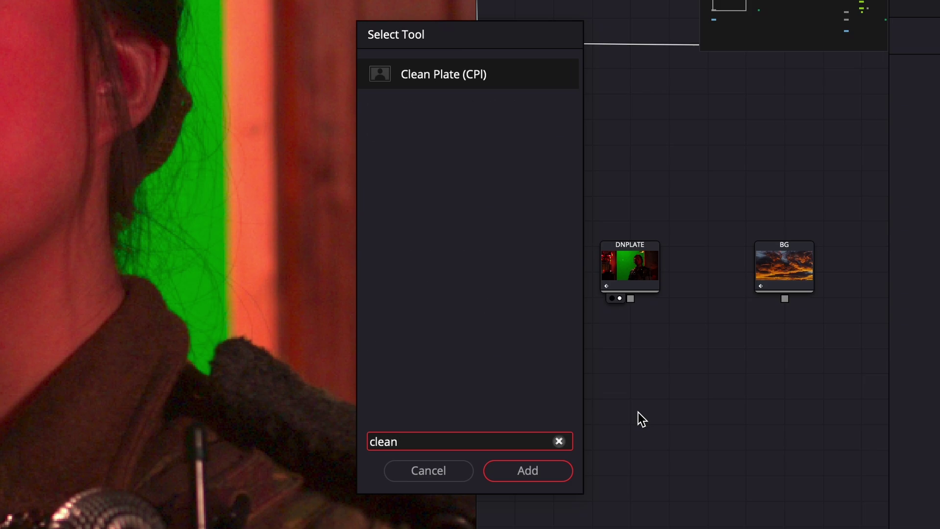
pyautogui.press('Return')
pyautogui.moveTo(638, 412); pyautogui.dragTo(630, 298)
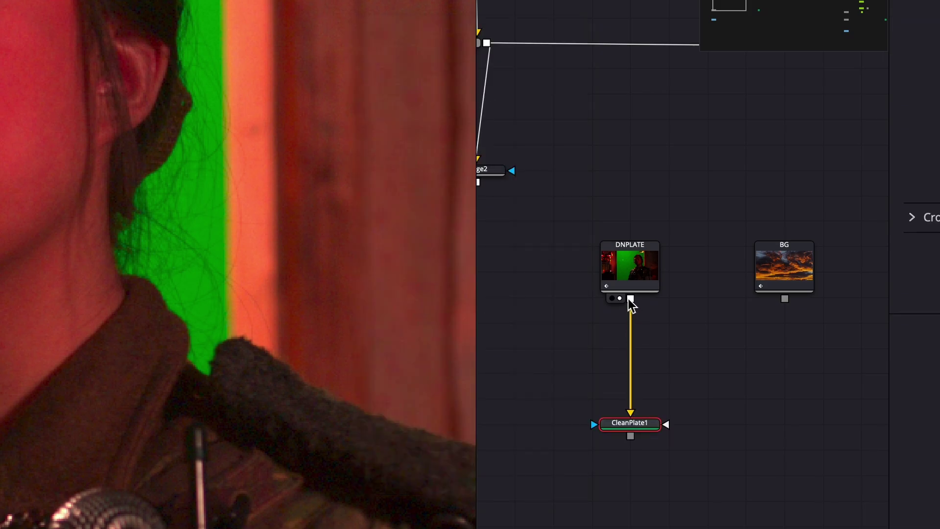
pyautogui.press('1')
pyautogui.moveTo(863, 104); pyautogui.dragTo(162, 272)
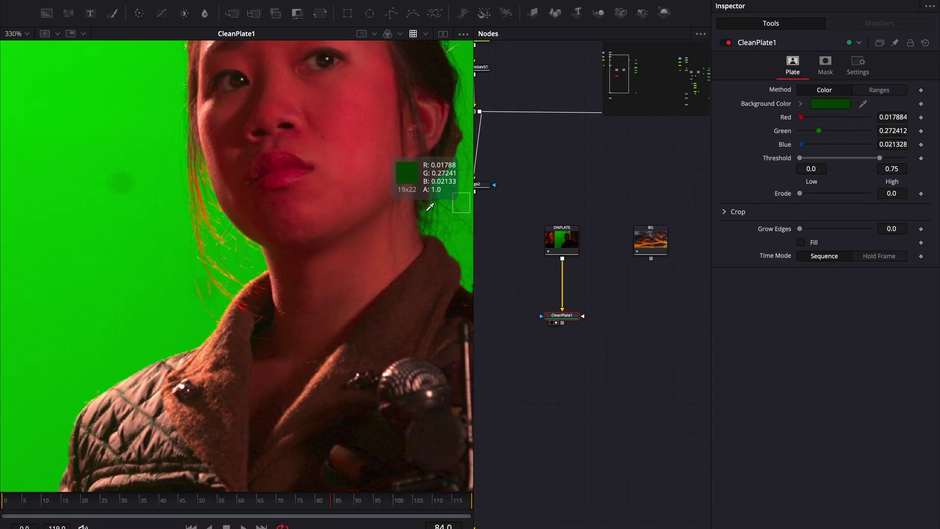
pyautogui.moveTo(582, 233); pyautogui.dragTo(592, 245)
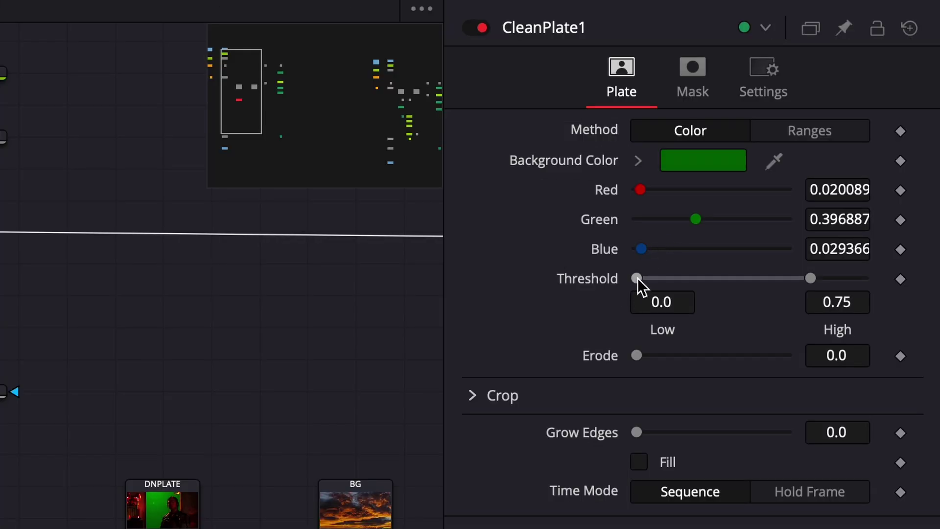
# - Set the clean plate's threshold to 0.283 low and 0.794 high, Erode to 0.00118 and Grow Edges to 0.0173, and enable Fill
pyautogui.moveTo(800, 158); pyautogui.dragTo(805, 158)
pyautogui.moveTo(669, 283); pyautogui.dragTo(681, 286)
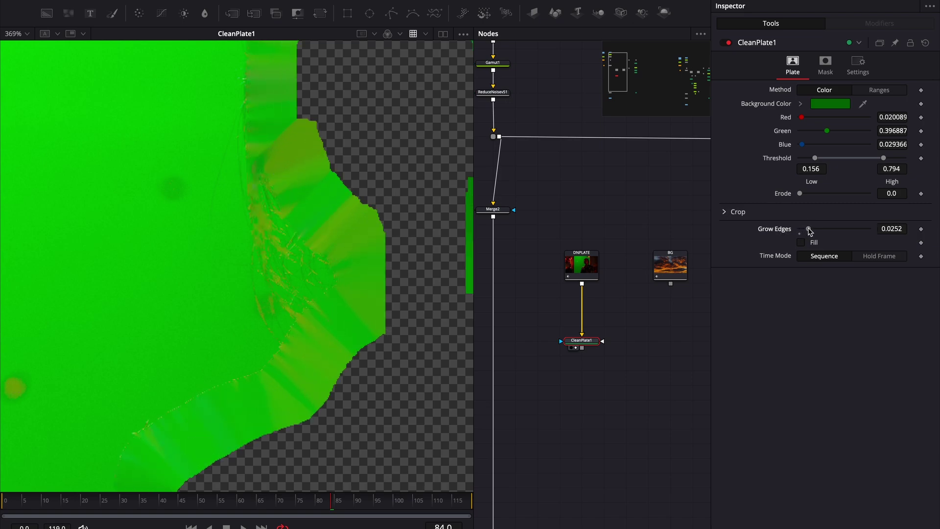
pyautogui.moveTo(801, 193); pyautogui.dragTo(803, 193)
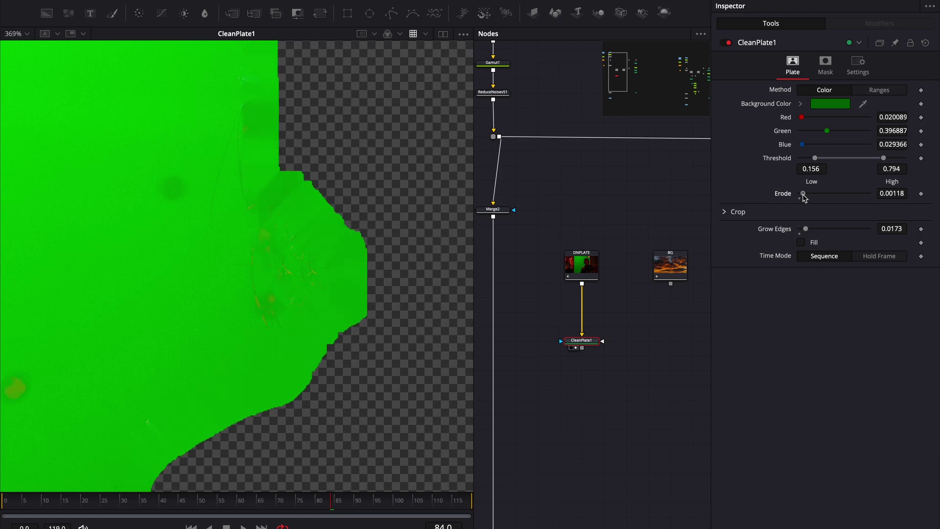
pyautogui.moveTo(818, 158); pyautogui.dragTo(828, 158)
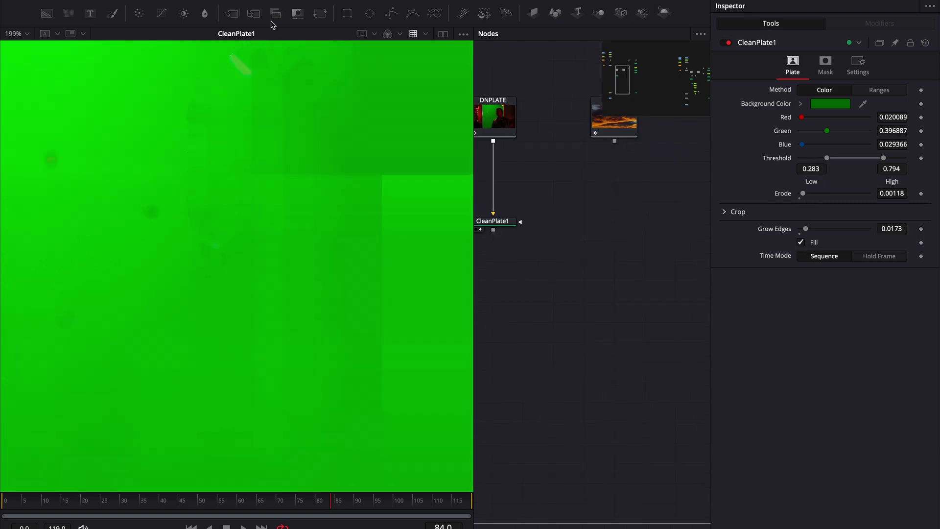
# - Add a Channel Booleans node with DNPLATE as background and CleanPlate1 as foreground, routing the connections neatly
pyautogui.click(298, 12)
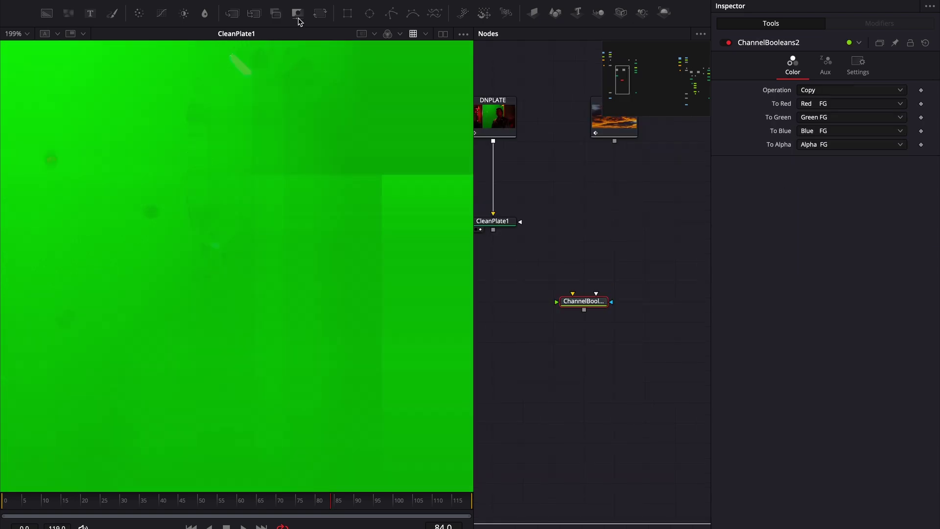
pyautogui.moveTo(619, 329); pyautogui.dragTo(529, 208)
pyautogui.rightClick(529, 206)
pyautogui.keyDown('alt'); pyautogui.click(529, 206); pyautogui.keyUp('alt')
pyautogui.moveTo(562, 368); pyautogui.dragTo(529, 255)
pyautogui.keyDown('alt'); pyautogui.click(547, 323); pyautogui.keyUp('alt')
pyautogui.moveTo(548, 323); pyautogui.dragTo(528, 368)
pyautogui.click(589, 367)
# - Set the new Channel Booleans operation to Divide, view its output, and rename the node as Divide
pyautogui.click(828, 90)
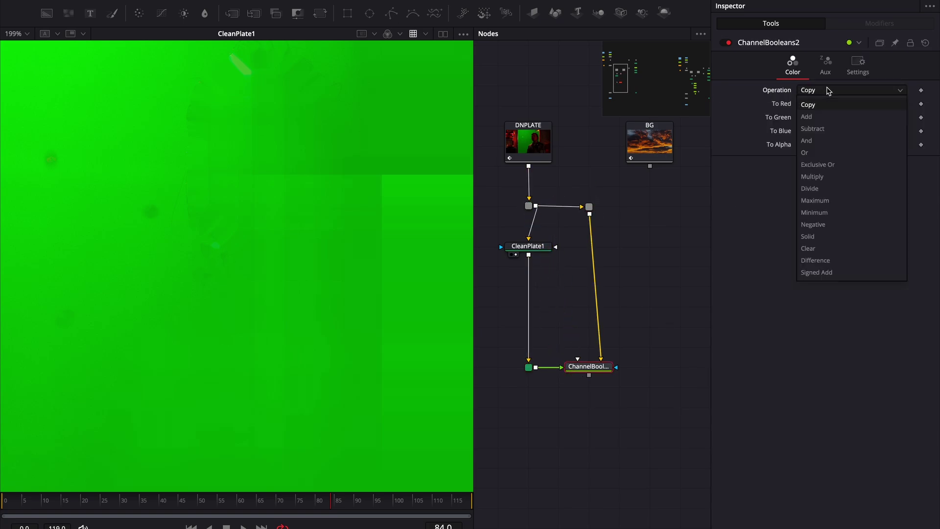
pyautogui.click(822, 188)
pyautogui.press('2')
pyautogui.scroll(3, 303, 197)
pyautogui.scroll(1, 303, 197)
pyautogui.press('F2')
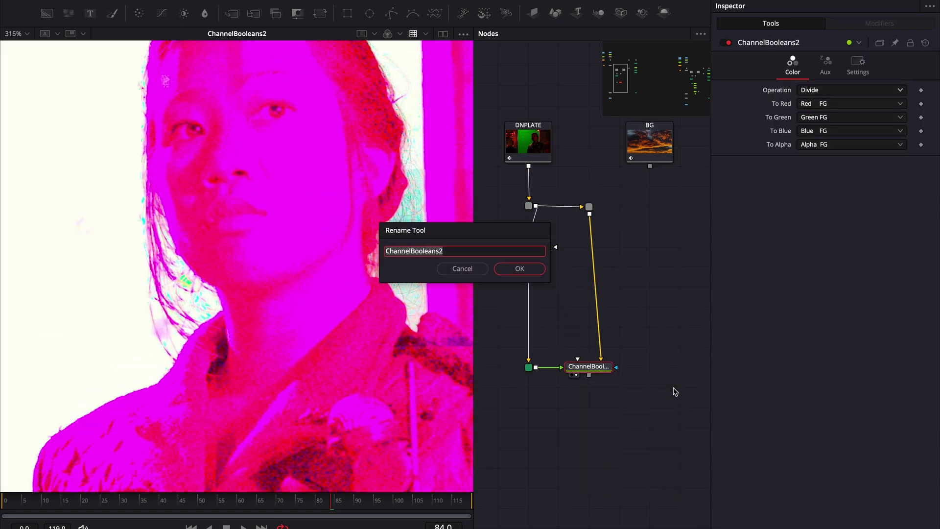
pyautogui.write('Divide')
pyautogui.press('Return')
# - Add a Brightness Contrast node after Divide and enable white clipping
pyautogui.scroll(-3, 603, 258)
pyautogui.click(640, 318)
pyautogui.click(183, 13)
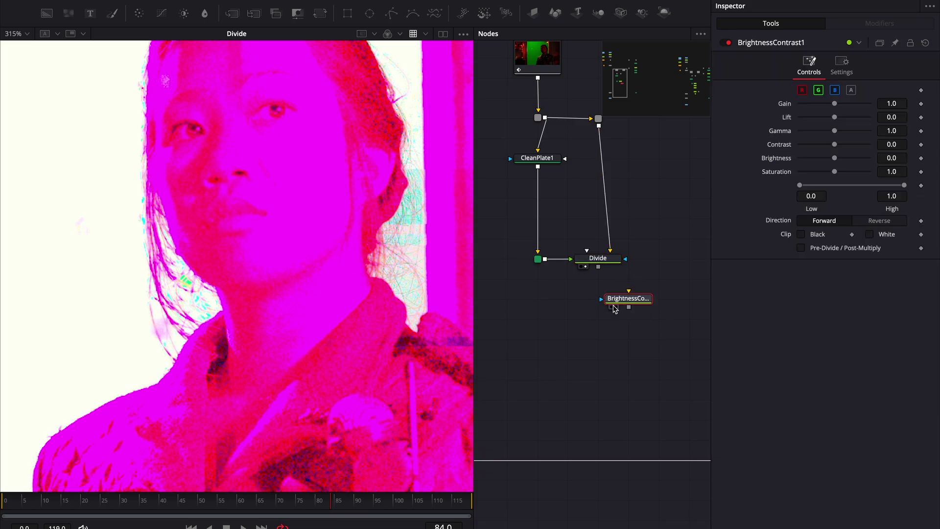
pyautogui.moveTo(633, 307); pyautogui.dragTo(603, 307)
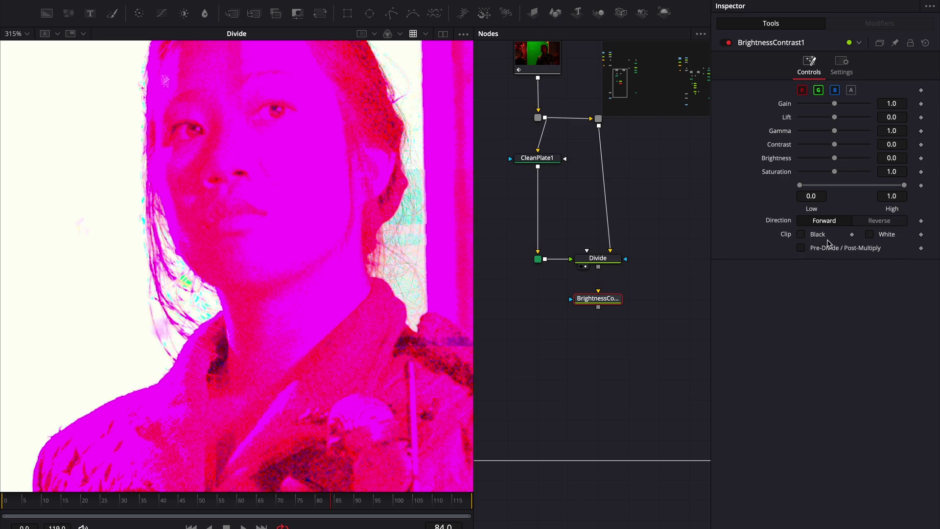
pyautogui.moveTo(598, 267); pyautogui.dragTo(603, 296)
pyautogui.click(870, 234)
pyautogui.moveTo(577, 324); pyautogui.dragTo(595, 316)
# - Add a Color Corrector after the Brightness Contrast node, view it, and set its saturation to 0.0
pyautogui.scroll(1, 573, 303)
pyautogui.press('c')
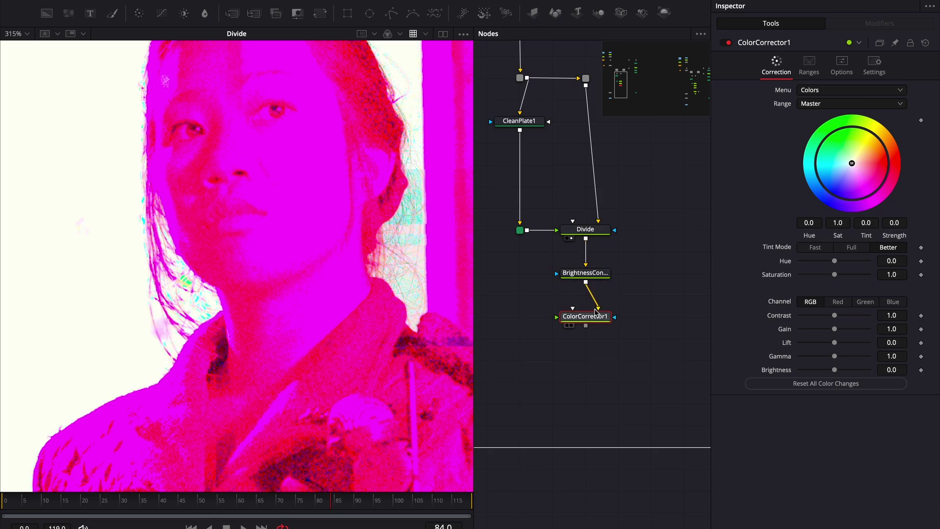
pyautogui.press('1')
pyautogui.moveTo(834, 275); pyautogui.dragTo(720, 276)
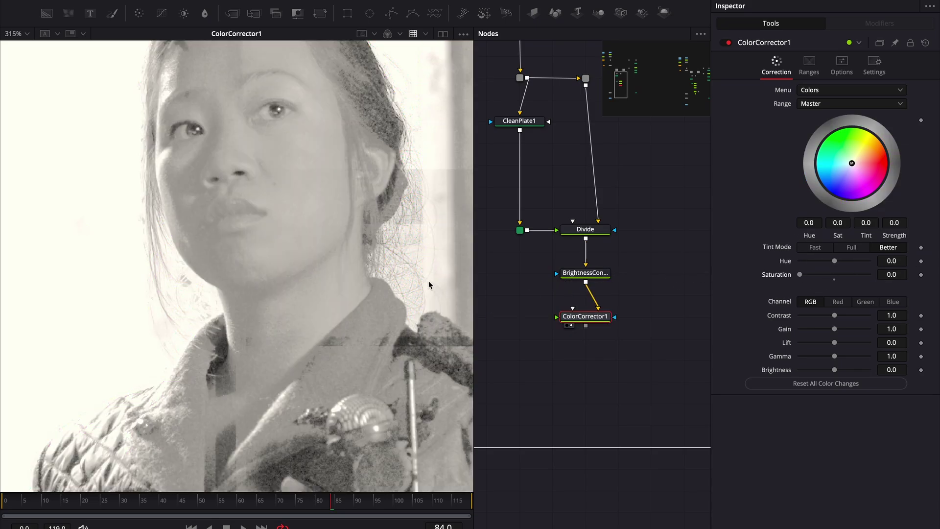
# - Inspect the blocky areas around the hair and insert a Blur node after CleanPlate1 with a blur size of 3.0
pyautogui.scroll(4, 428, 285)
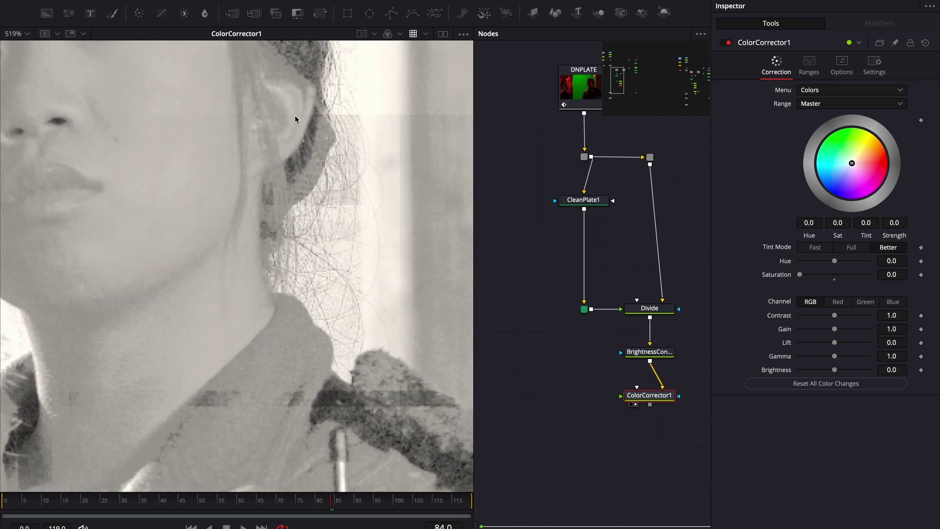
pyautogui.scroll(-4, 294, 117)
pyautogui.scroll(7, 297, 205)
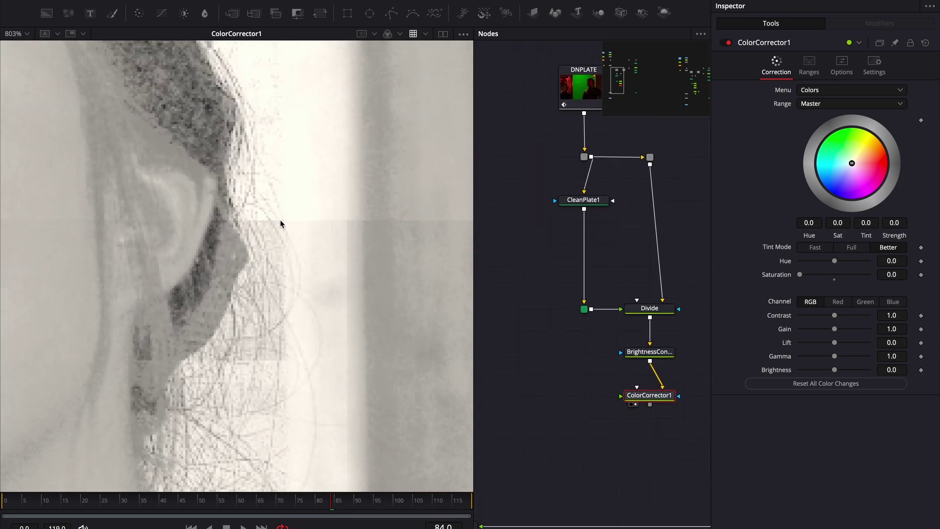
pyautogui.press('b')
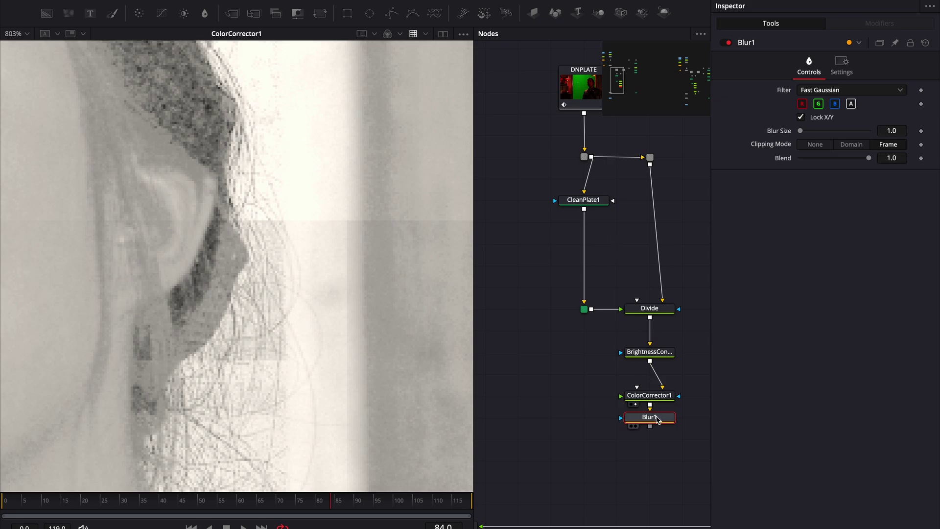
pyautogui.moveTo(651, 415); pyautogui.dragTo(586, 249)
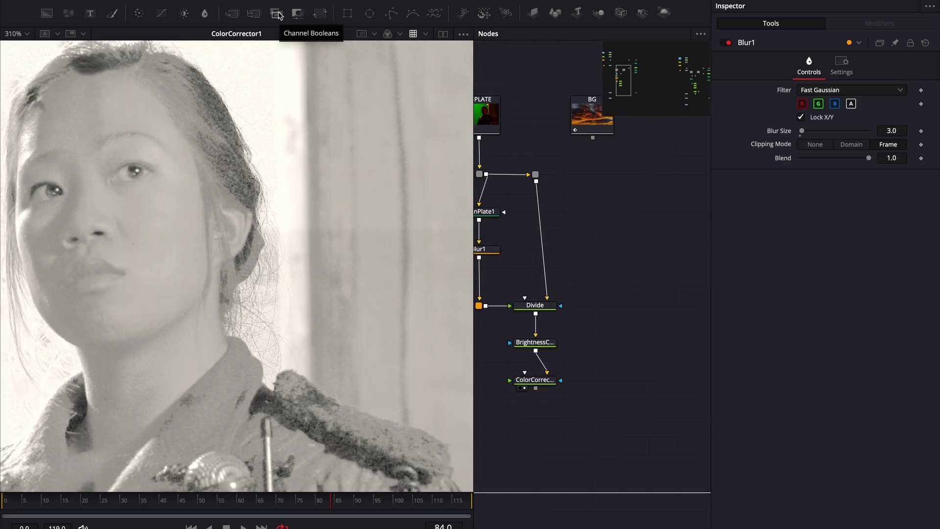
# - Add a Channel Booleans node multiplying the BG sky by the Color Corrector output, and view it around the hair
pyautogui.click(277, 15)
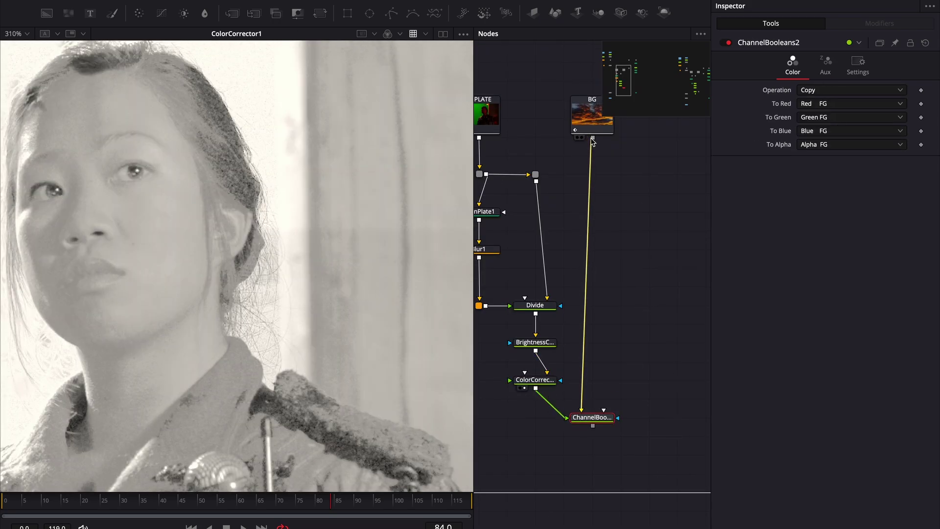
pyautogui.click(877, 90)
pyautogui.click(828, 176)
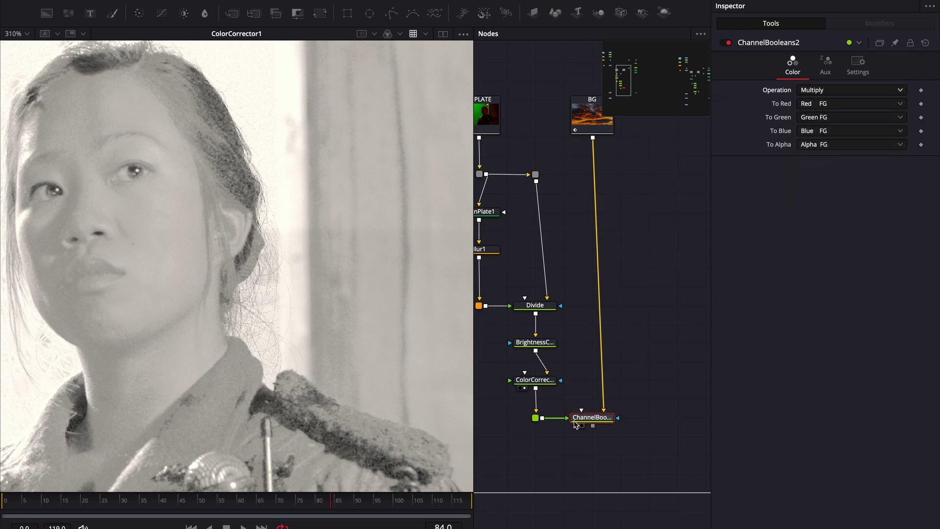
pyautogui.moveTo(596, 422); pyautogui.dragTo(262, 349)
pyautogui.scroll(5, 305, 313)
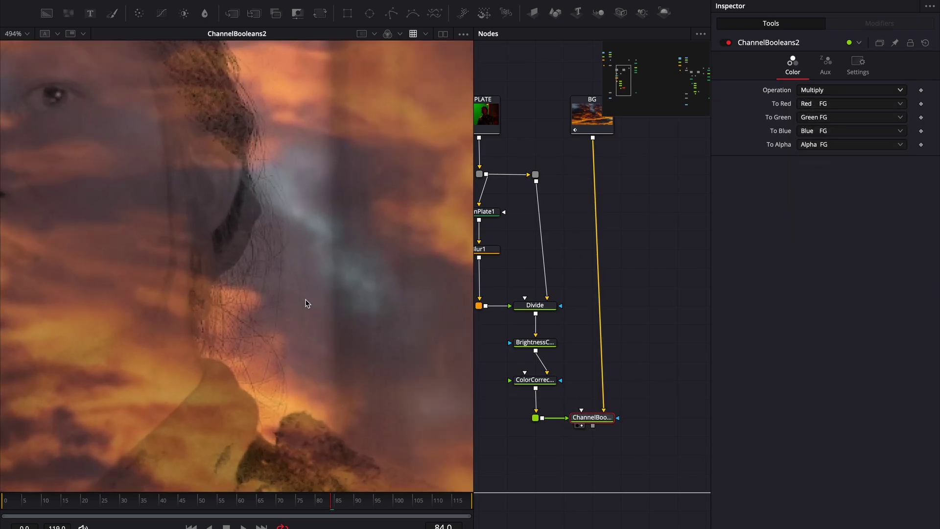
pyautogui.scroll(1, 331, 311)
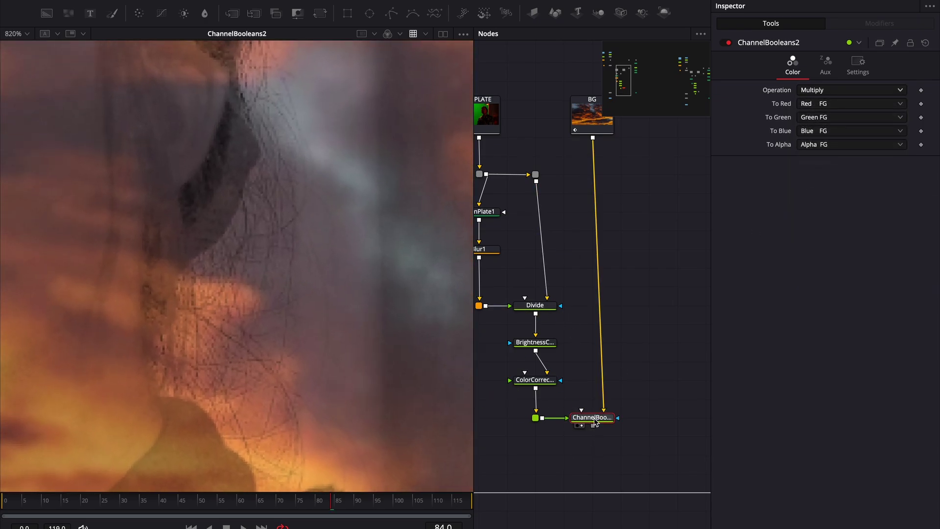
# - Insert a Merge node in the main background stream above the existing merge and connect the multiplied Channel Booleans output as its foreground
pyautogui.scroll(-3, 629, 384)
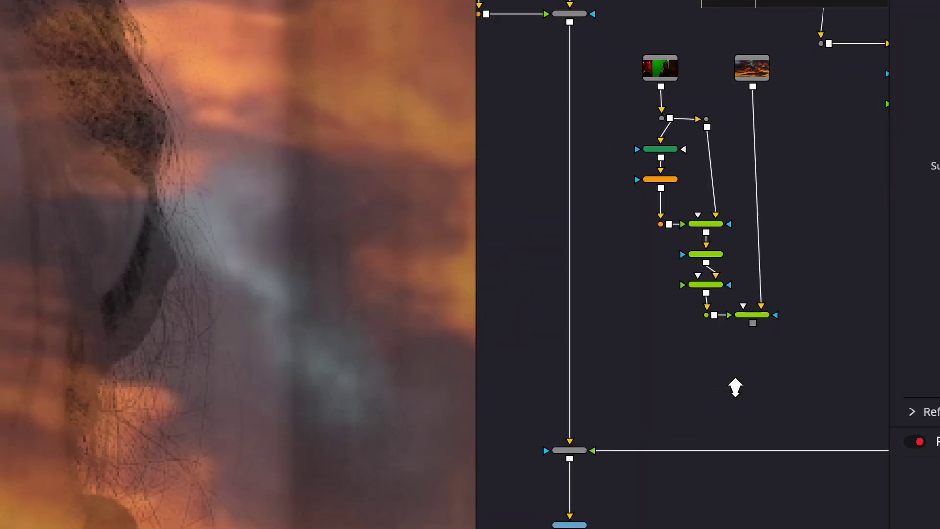
pyautogui.scroll(3, 734, 380)
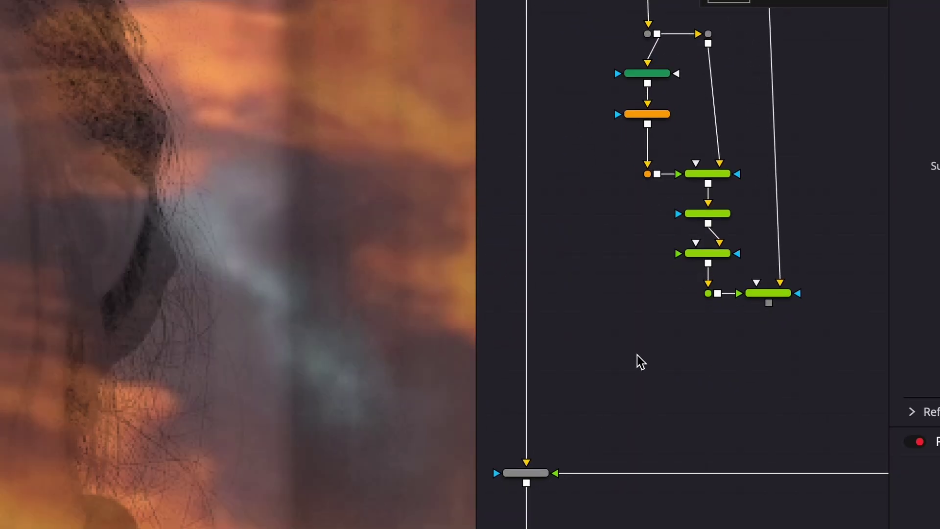
pyautogui.hotkey('ctrl', 'v')
pyautogui.moveTo(650, 359); pyautogui.dragTo(529, 378)
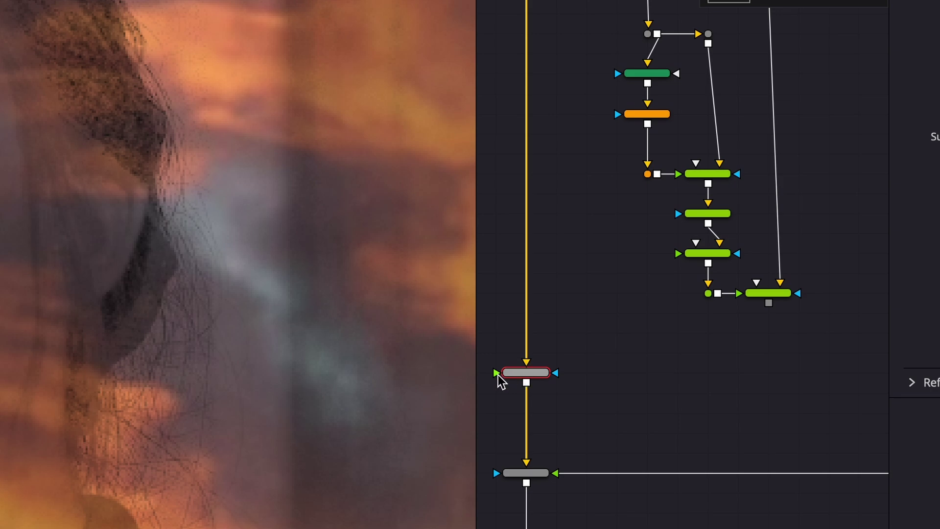
pyautogui.moveTo(781, 322); pyautogui.dragTo(769, 303)
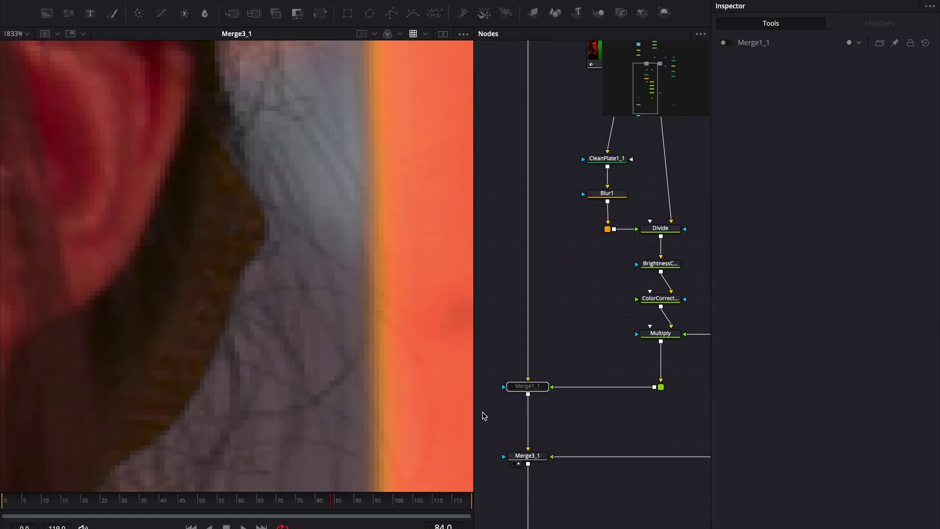
# - Toggle the Merge1_1 node off and on to compare the fine hair detail beside the ear in the Merge3_1 composite
pyautogui.click(527, 386)
pyautogui.hotkey('ctrl', 'p')
pyautogui.hotkey('ctrl', 'p')
pyautogui.hotkey('ctrl', 'p')
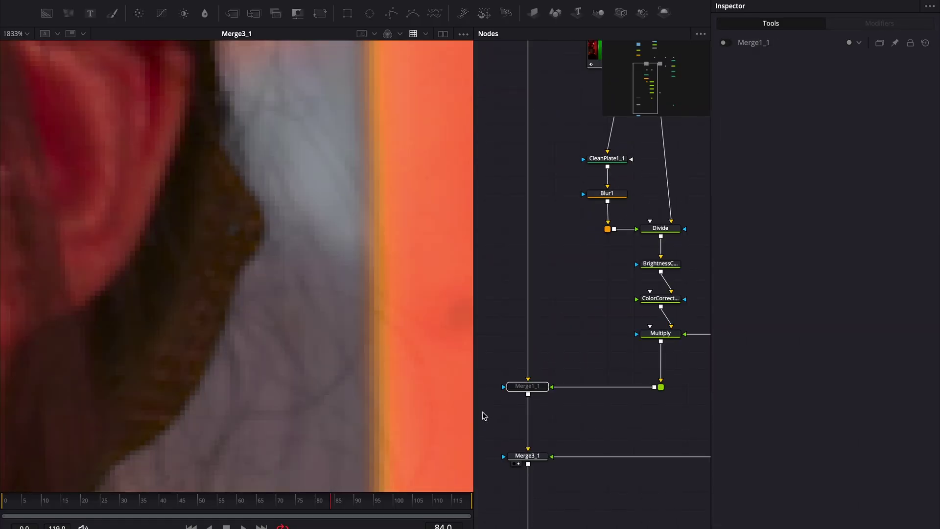
# - Examine the hair edges around the face, neck and collar in the composite, and review the node tree feeding the merge
pyautogui.scroll(-5, 243, 328)
pyautogui.moveTo(251, 353); pyautogui.dragTo(297, 152)
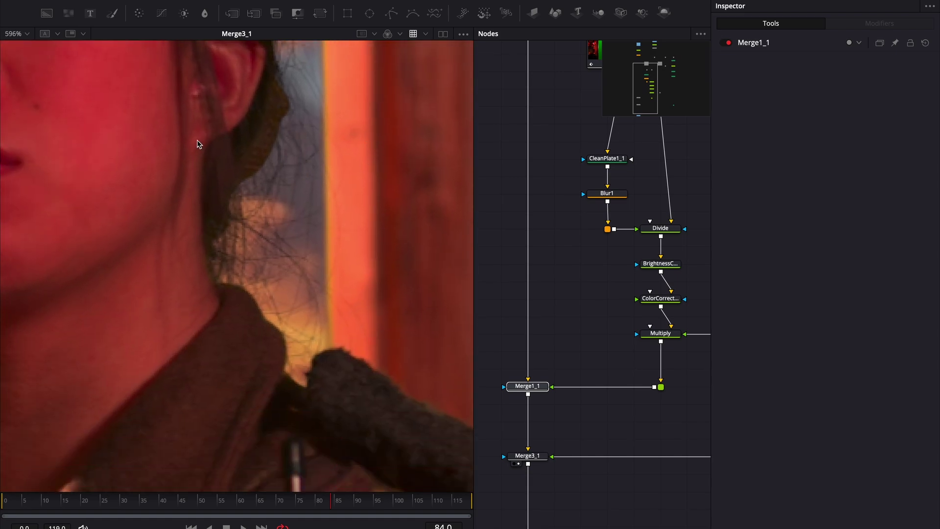
pyautogui.moveTo(133, 281); pyautogui.dragTo(158, 284)
pyautogui.moveTo(122, 246); pyautogui.dragTo(463, 235)
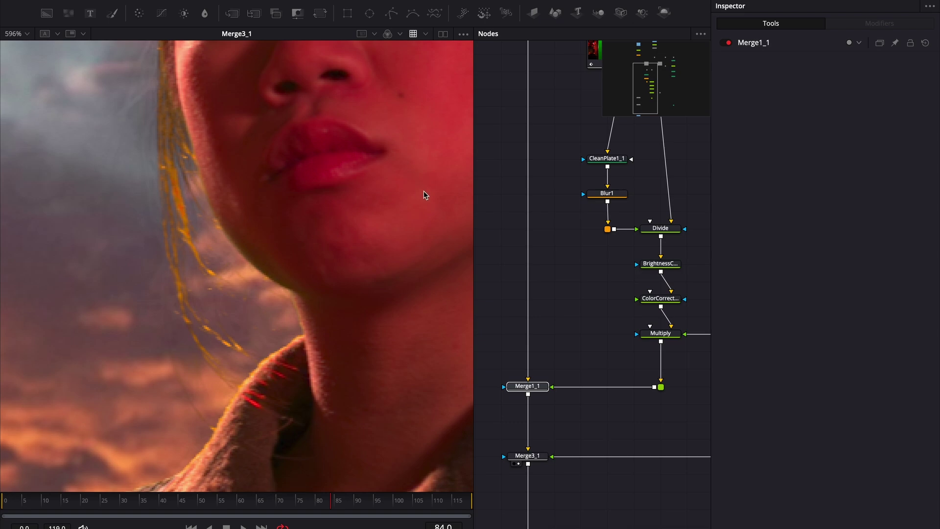
pyautogui.scroll(-4, 338, 210)
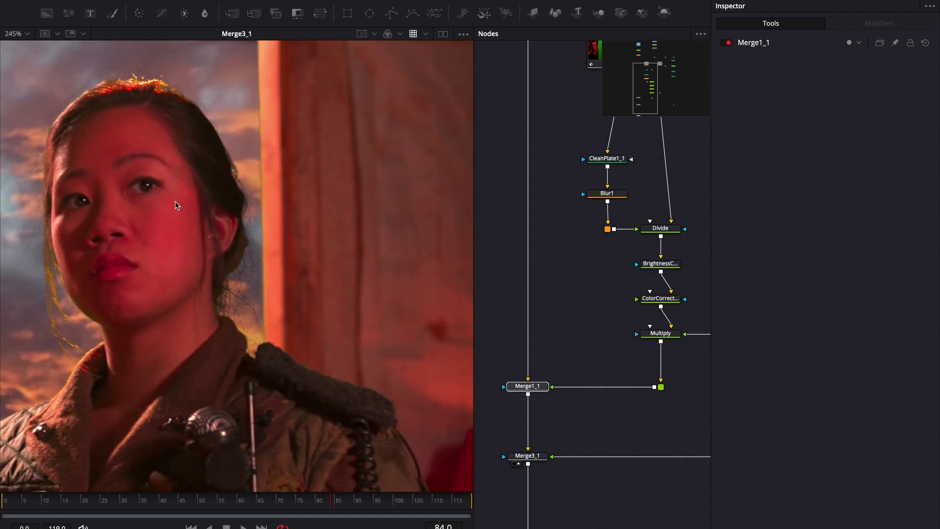
pyautogui.scroll(5, 325, 354)
pyautogui.scroll(-3, 590, 355)
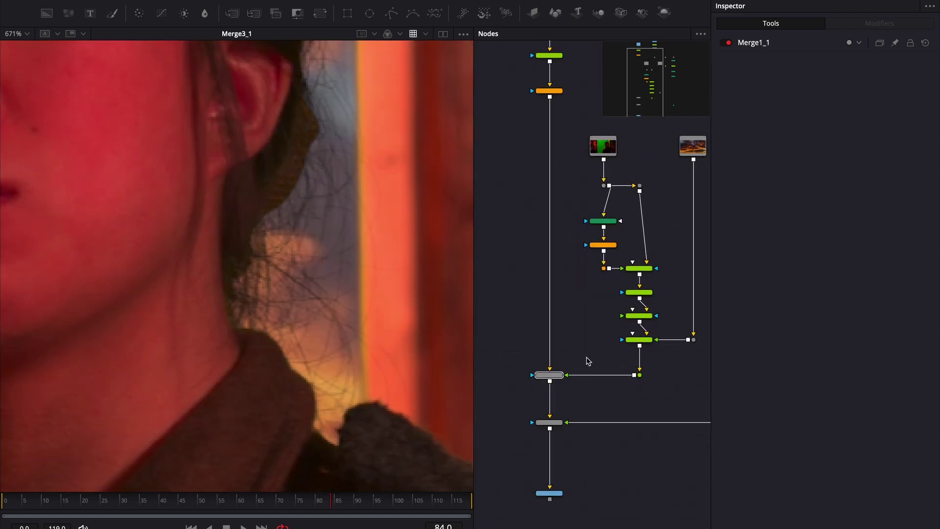
pyautogui.moveTo(582, 361); pyautogui.dragTo(544, 379)
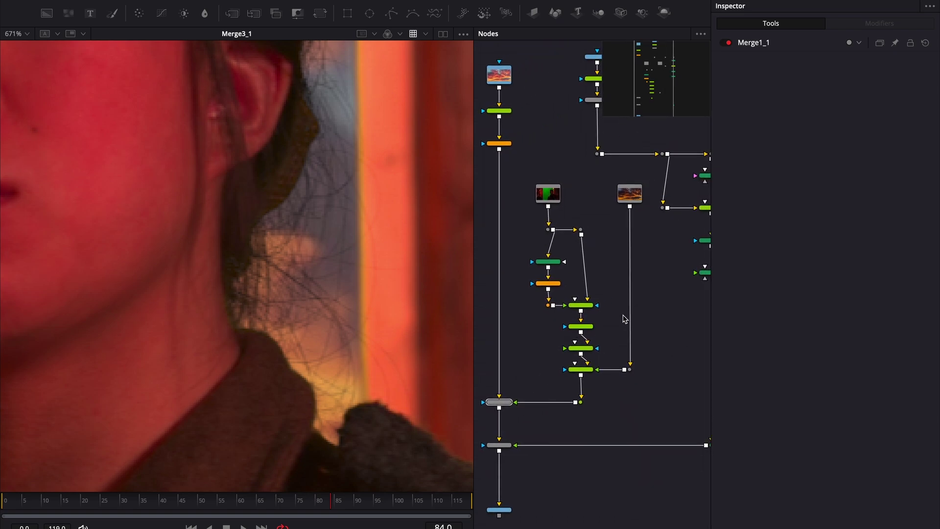